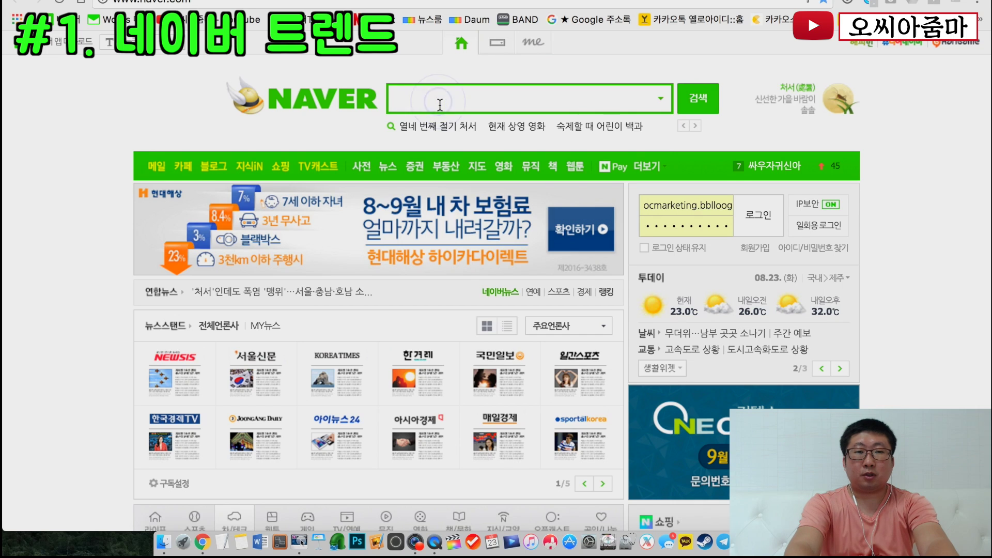
Search Naver for "네이버 트렌드" and open the datalab.naver.com result
text(네이버 )
text(트렌드)
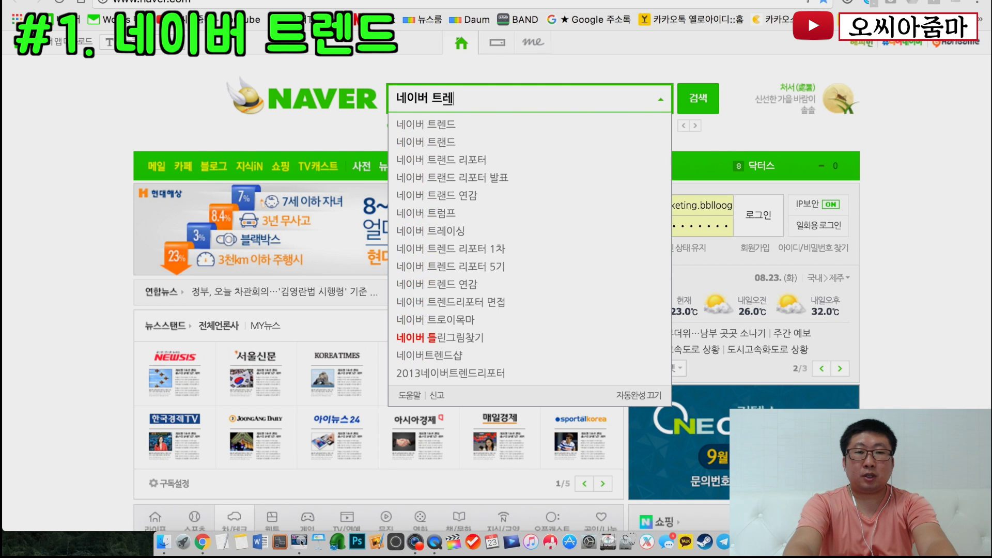
key(Return)
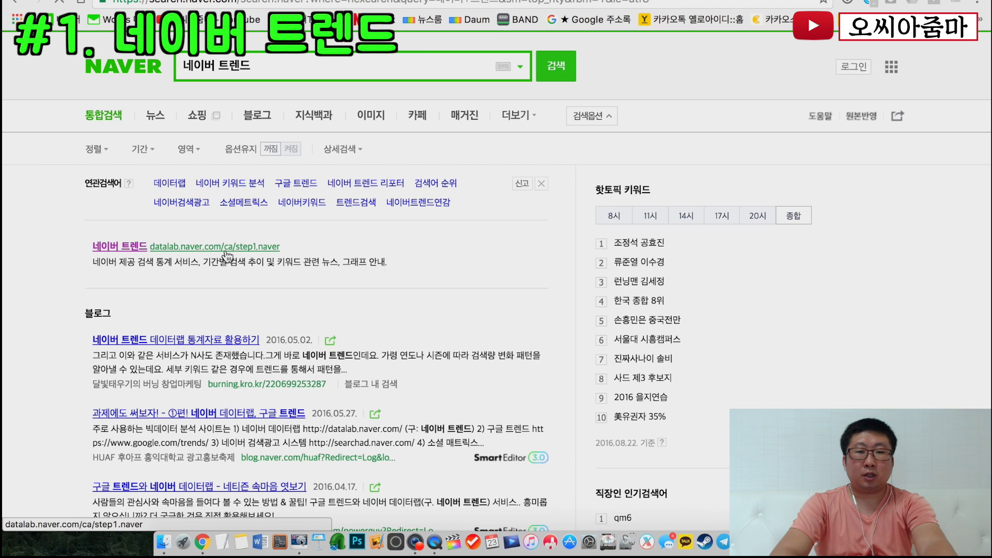
click(225, 251)
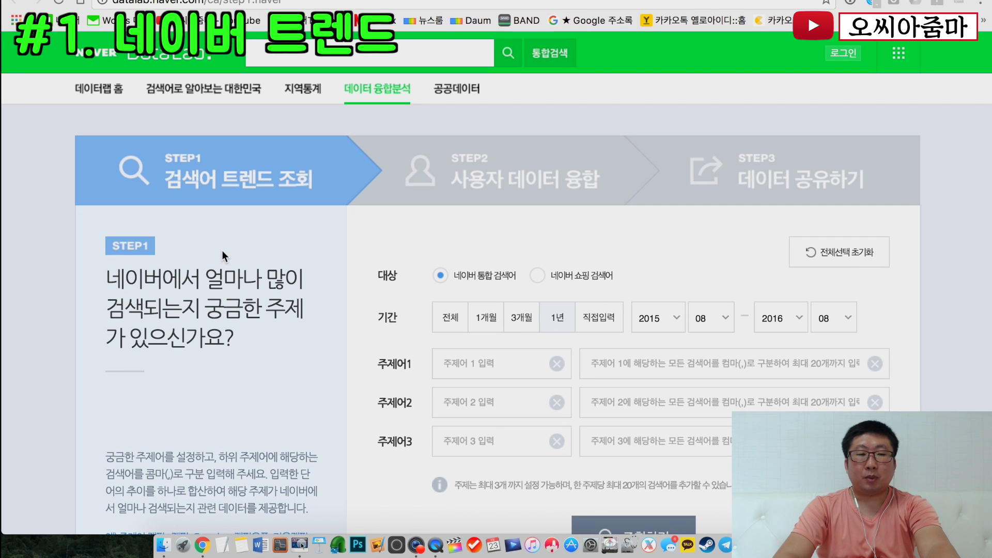
Enter 비키니 as the search term for 주제어1 and query its trend over 1년
scroll(222, 255, down, 2)
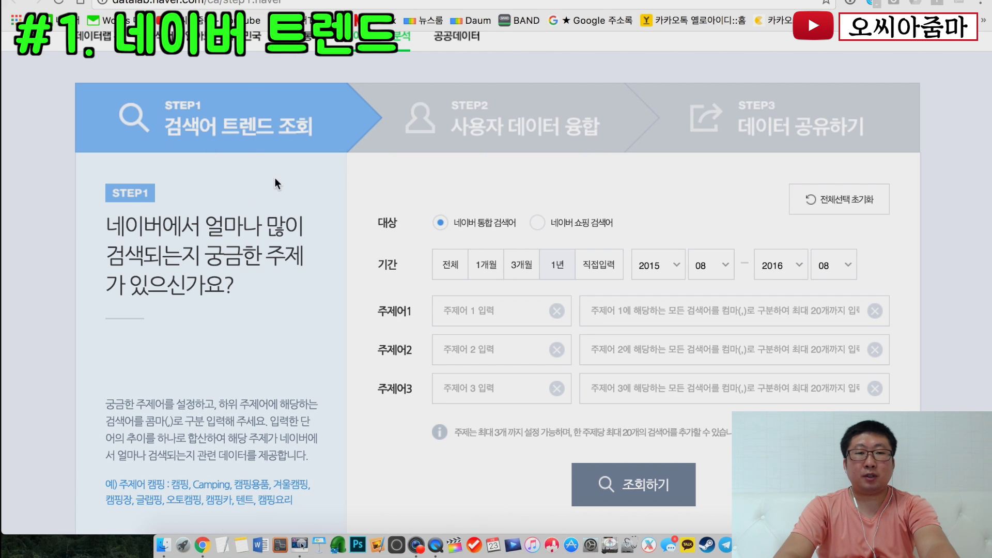
scroll(276, 184, down, 3)
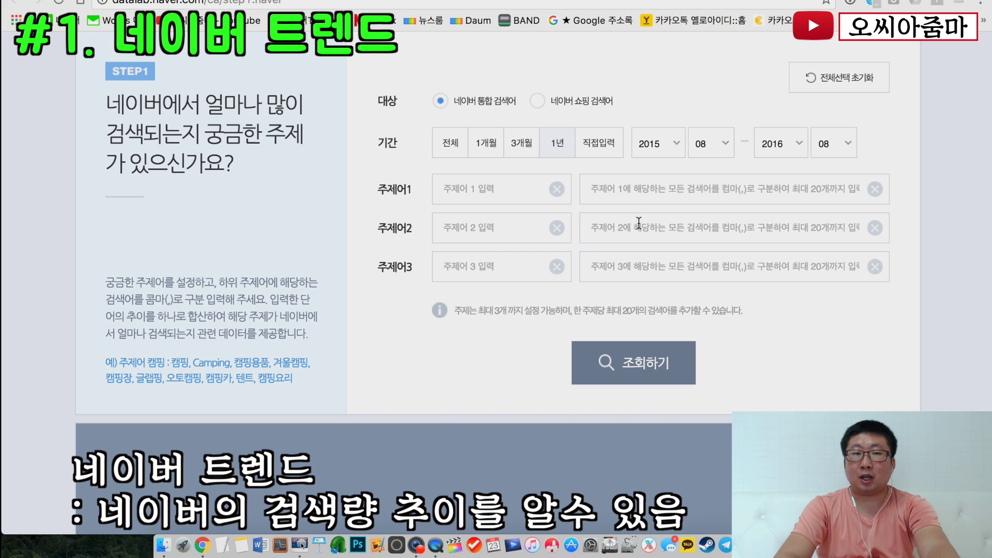
click(650, 188)
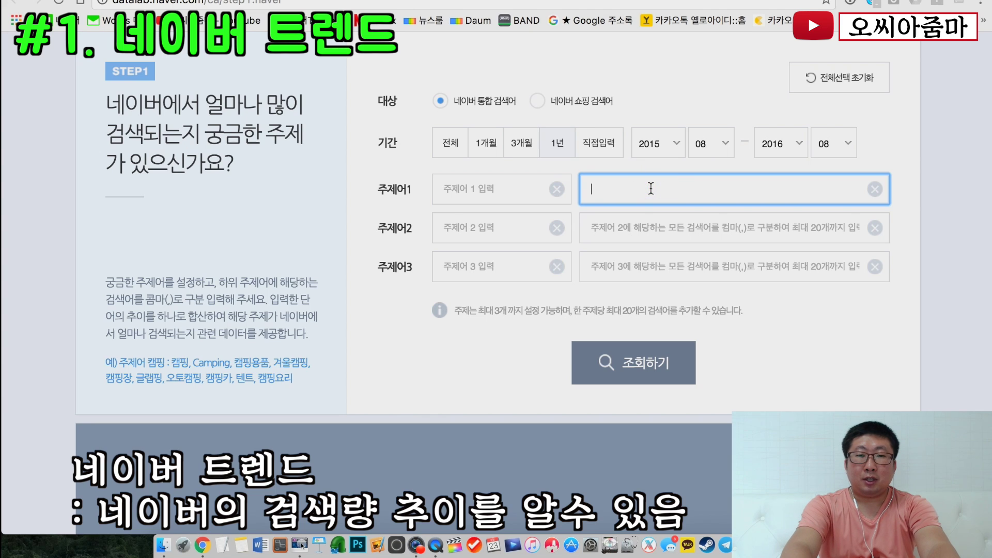
text(비키니)
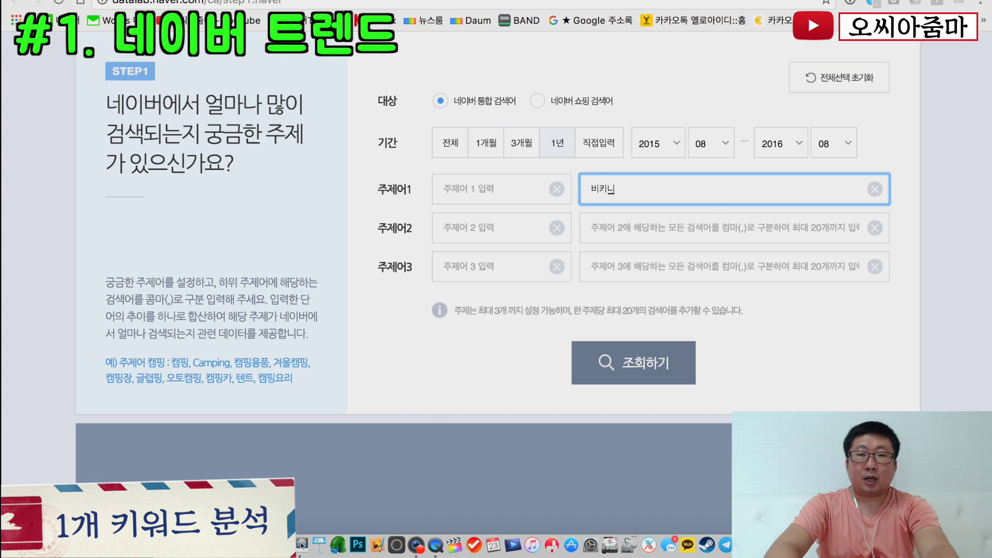
click(956, 266)
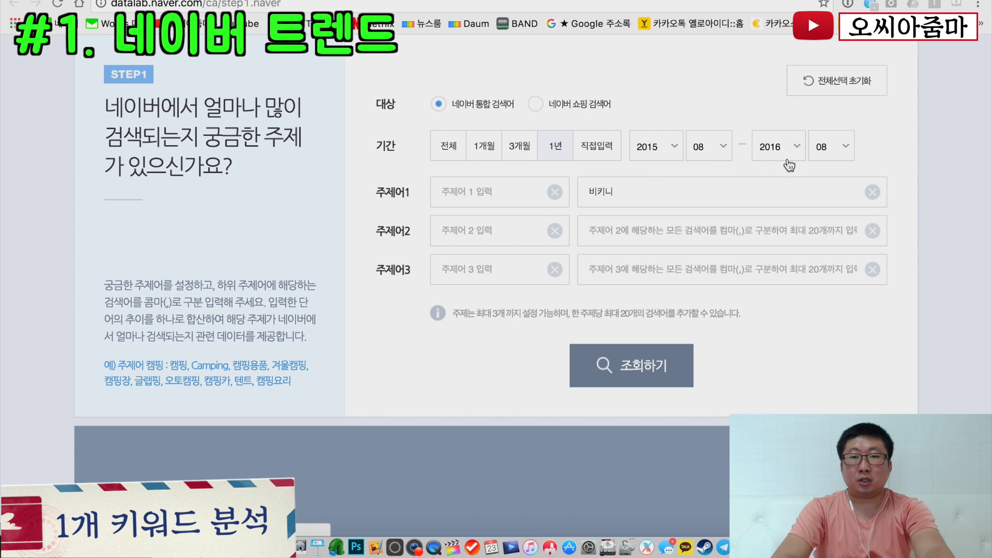
click(666, 365)
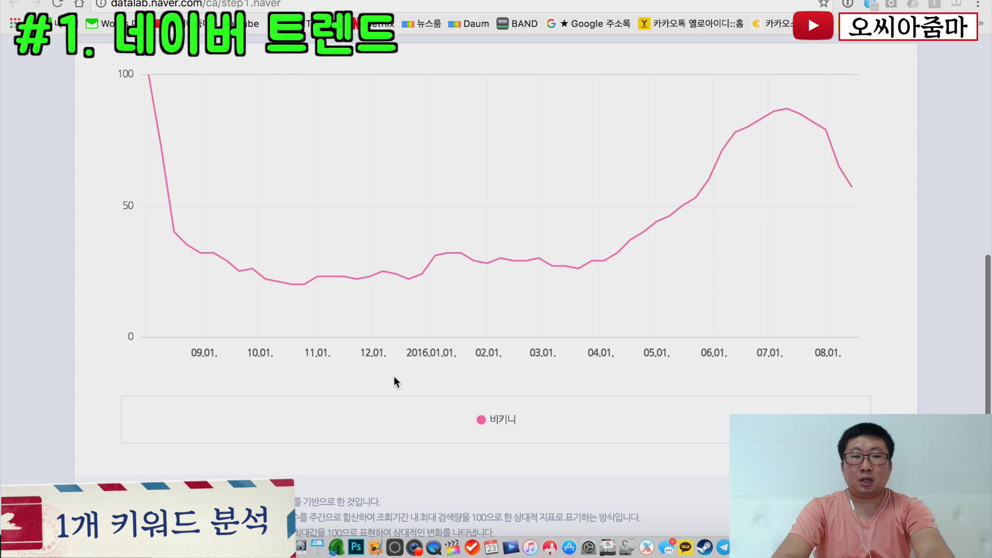
mouse_move(783, 218)
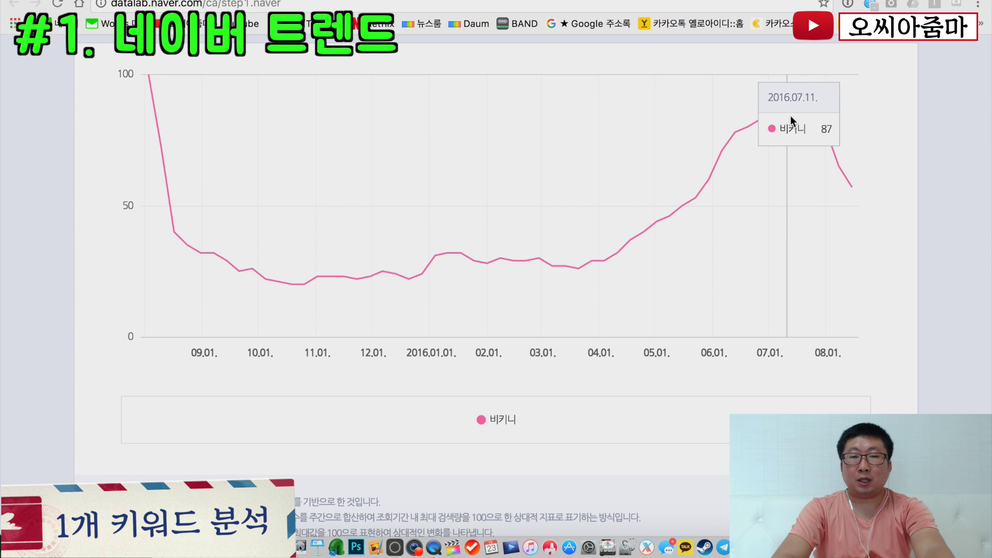
Set the query period to January 2015 through December 2015 and rerun the 비키니 trend query
scroll(791, 120, up, 2)
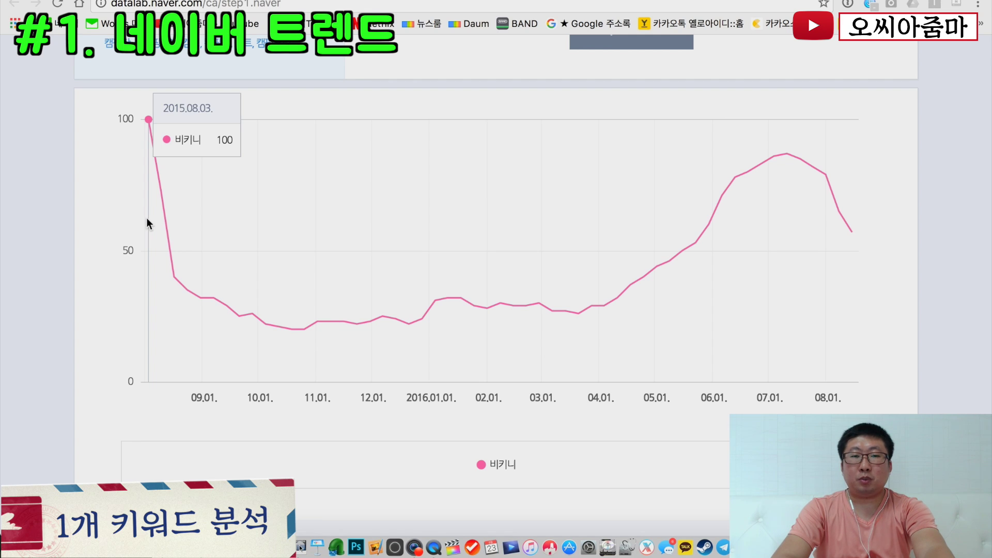
scroll(147, 218, up, 10)
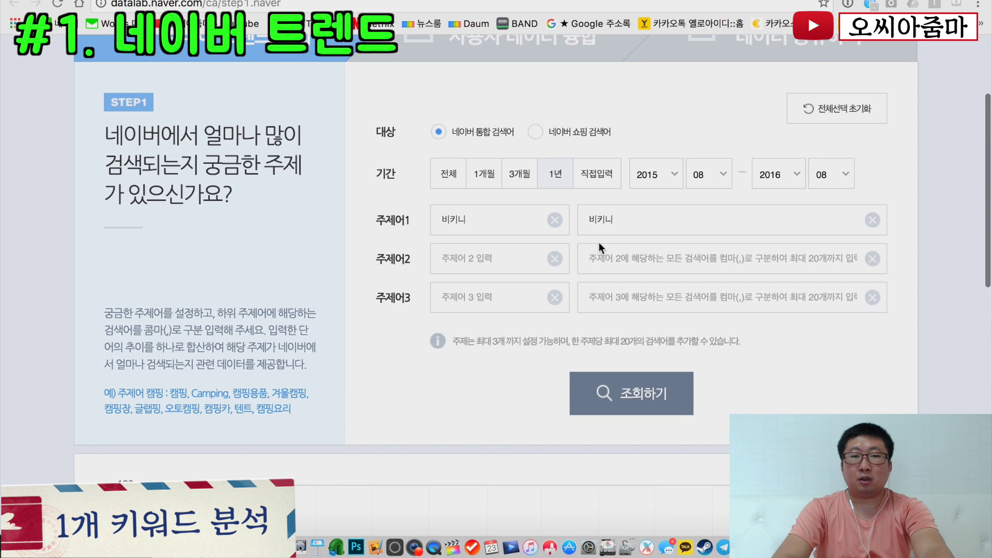
click(731, 178)
click(717, 208)
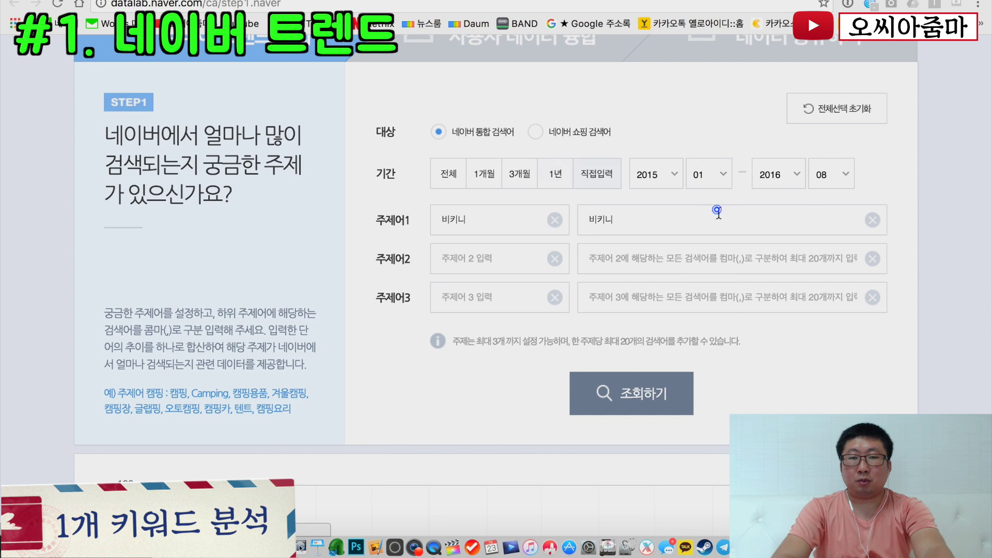
click(800, 181)
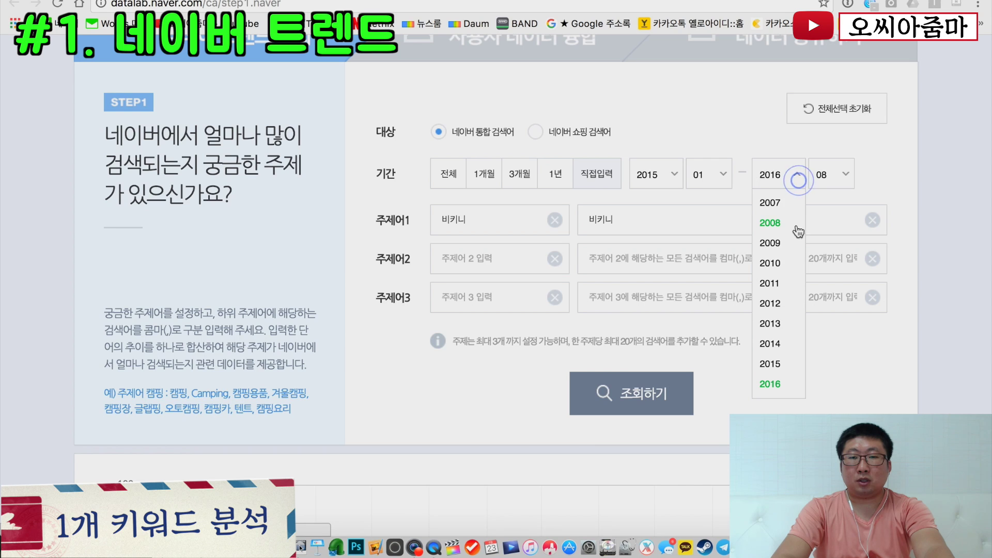
click(785, 364)
click(846, 174)
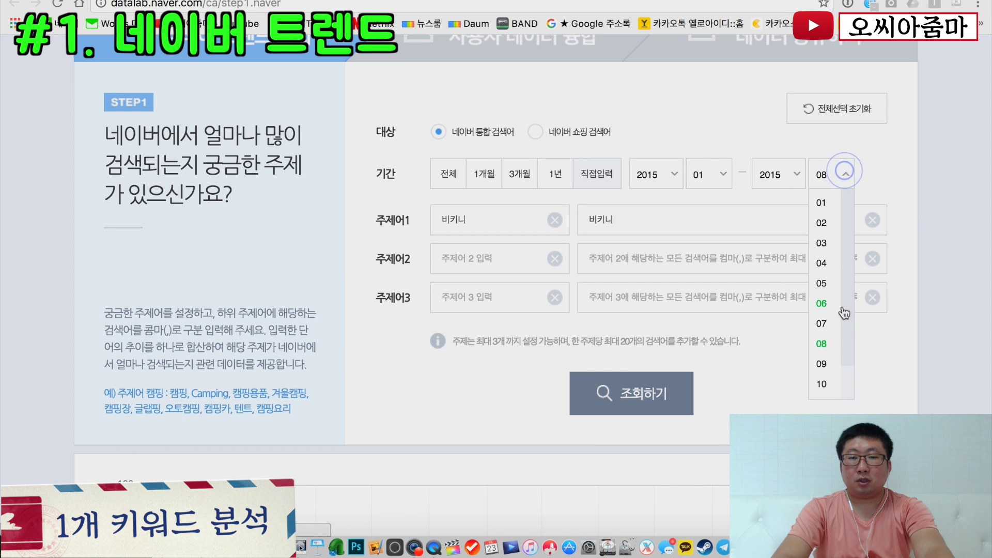
scroll(844, 313, down, 6)
click(822, 205)
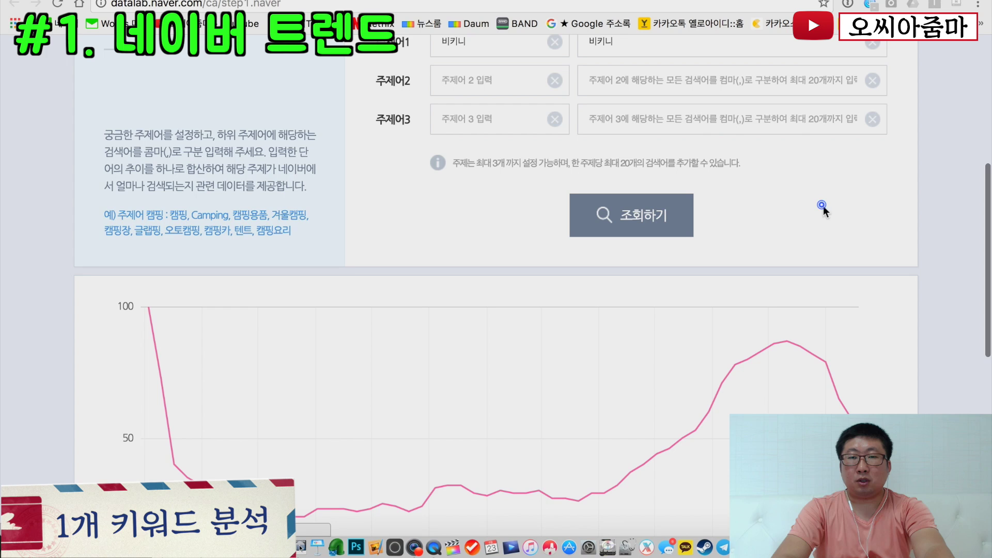
click(629, 212)
scroll(811, 228, down, 8)
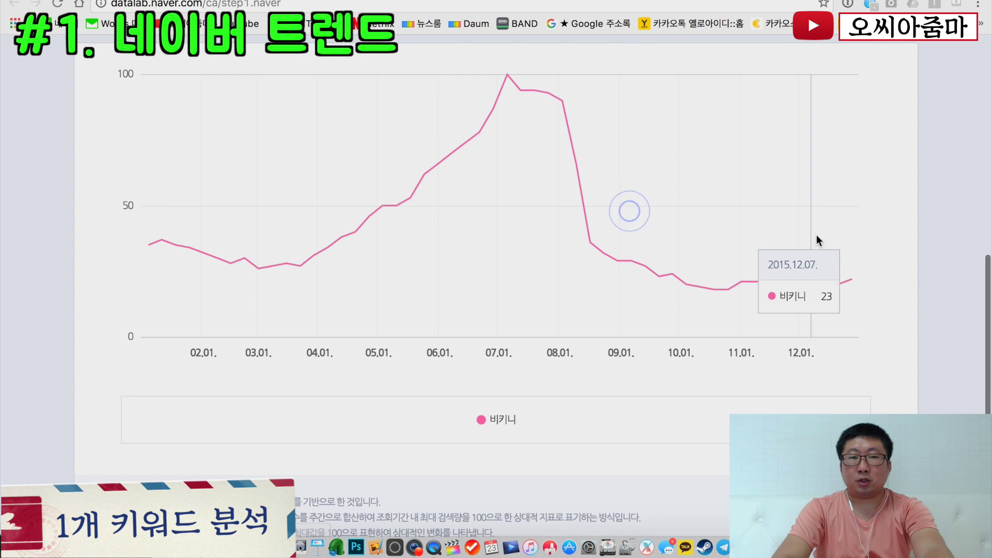
Move the start year of the period to 2014 and rerun the trend query
scroll(917, 227, up, 1)
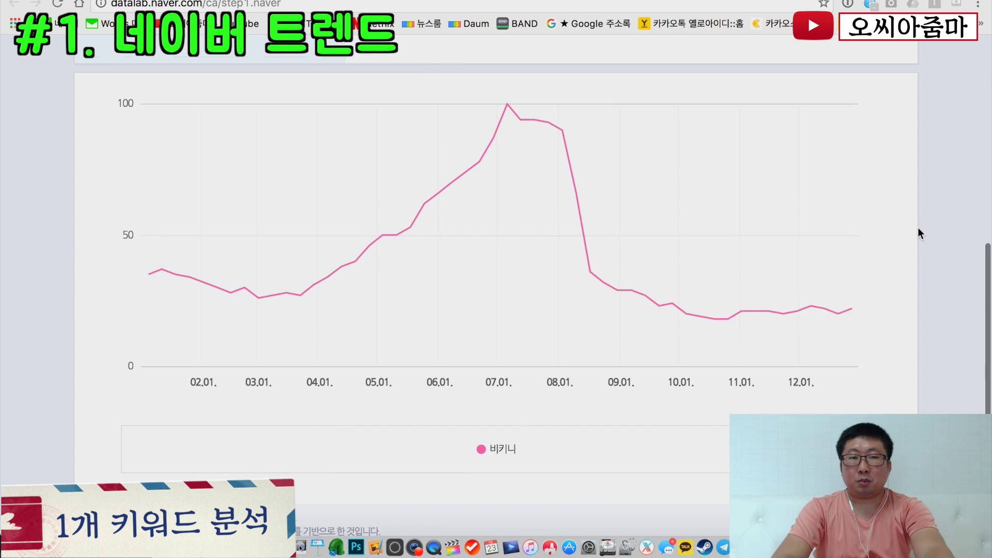
scroll(918, 227, up, 1)
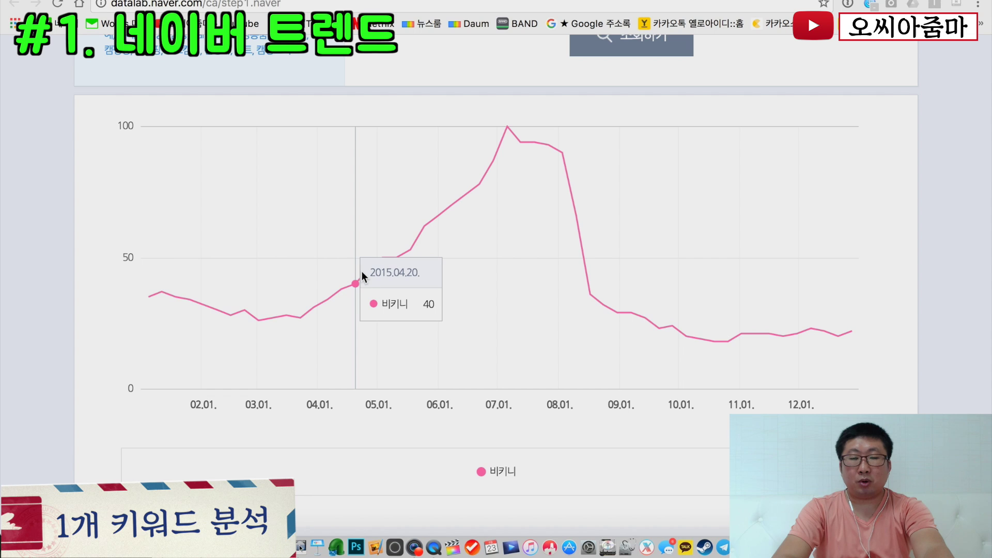
scroll(362, 271, up, 5)
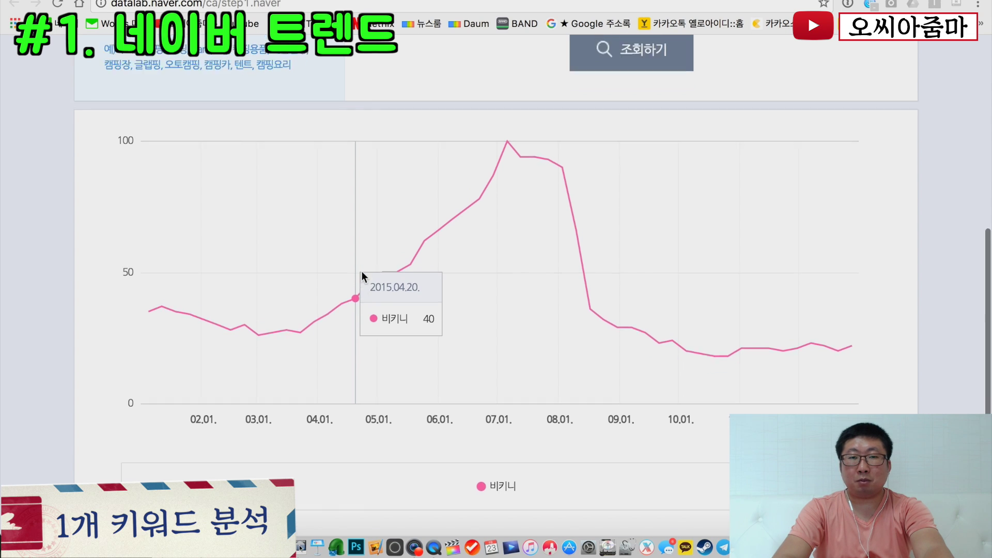
scroll(362, 273, up, 2)
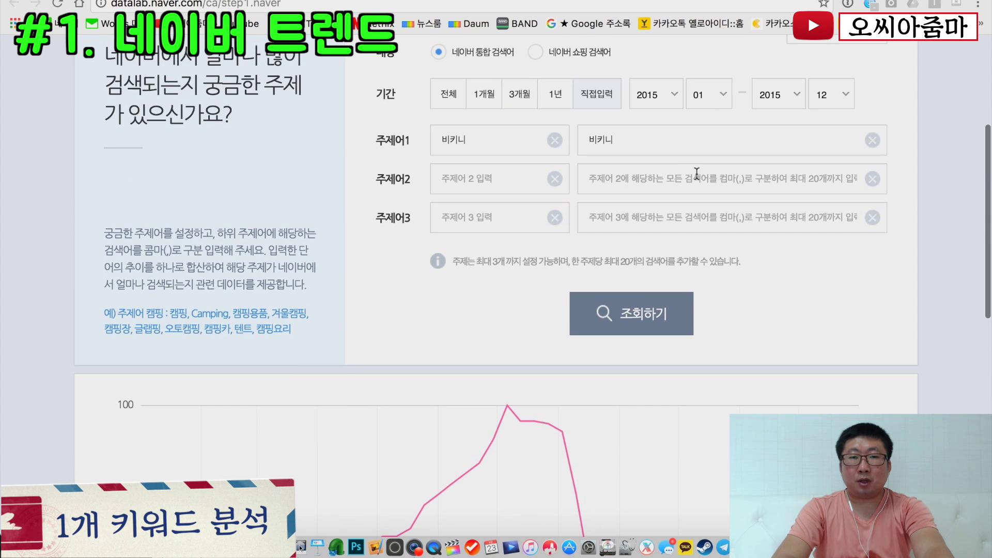
click(679, 97)
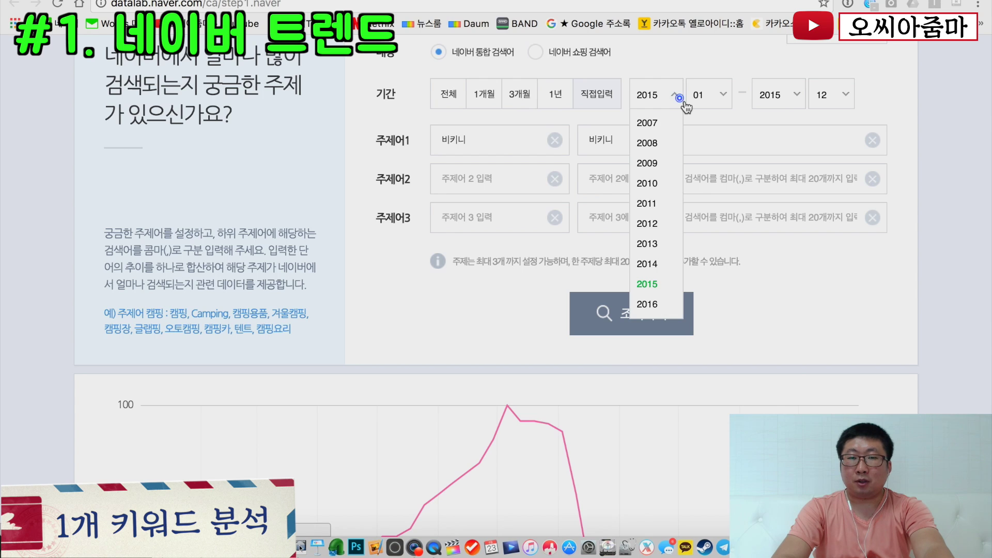
click(652, 264)
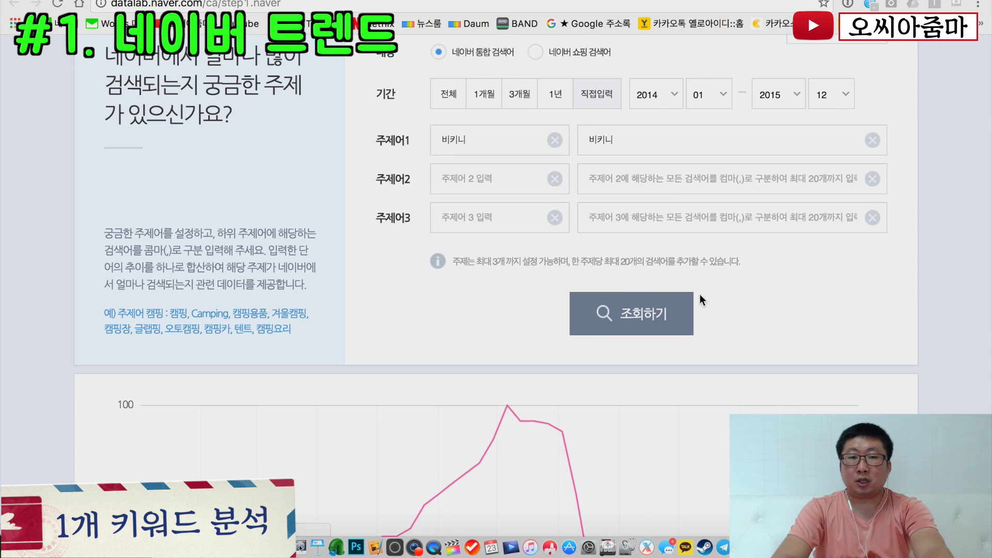
click(677, 303)
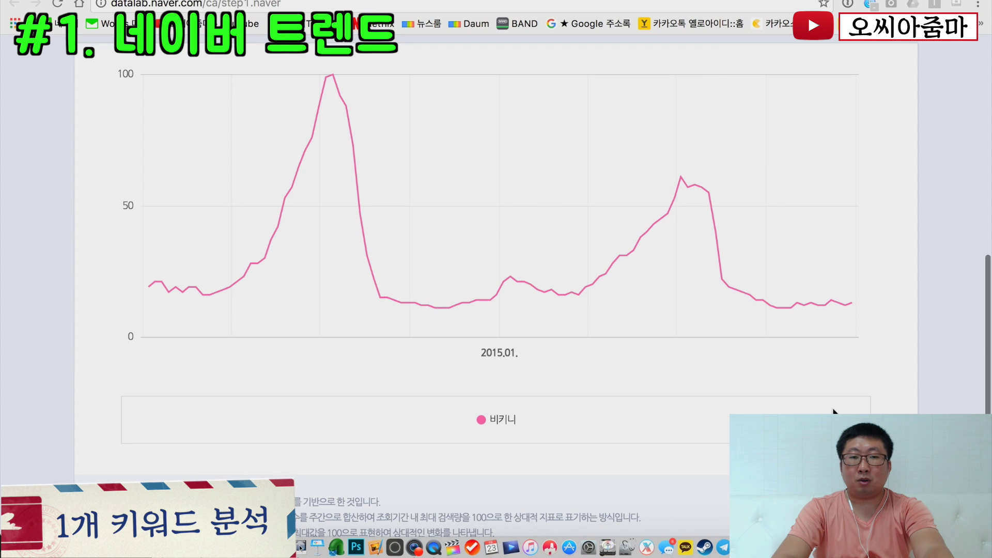
Compare the 2014 and 2015 summer peaks of the 비키니 curve against the 100 mark on the scale
scroll(833, 412, up, 1)
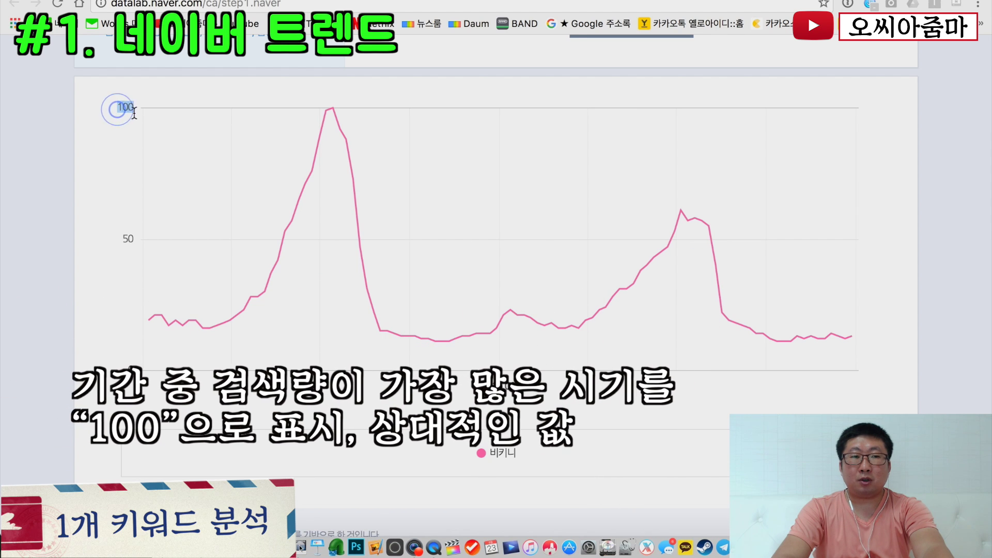
drag(119, 113, 134, 112)
mouse_move(335, 110)
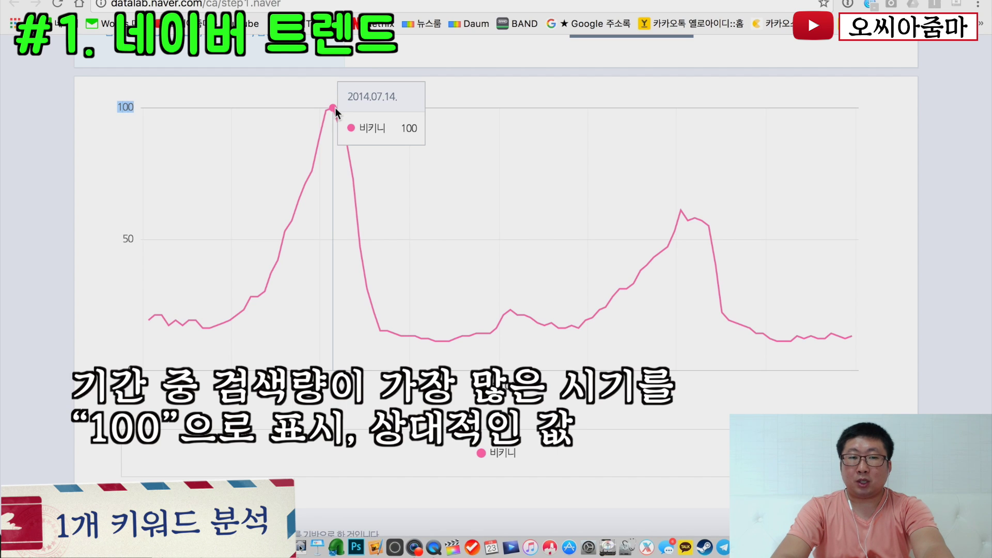
mouse_move(681, 215)
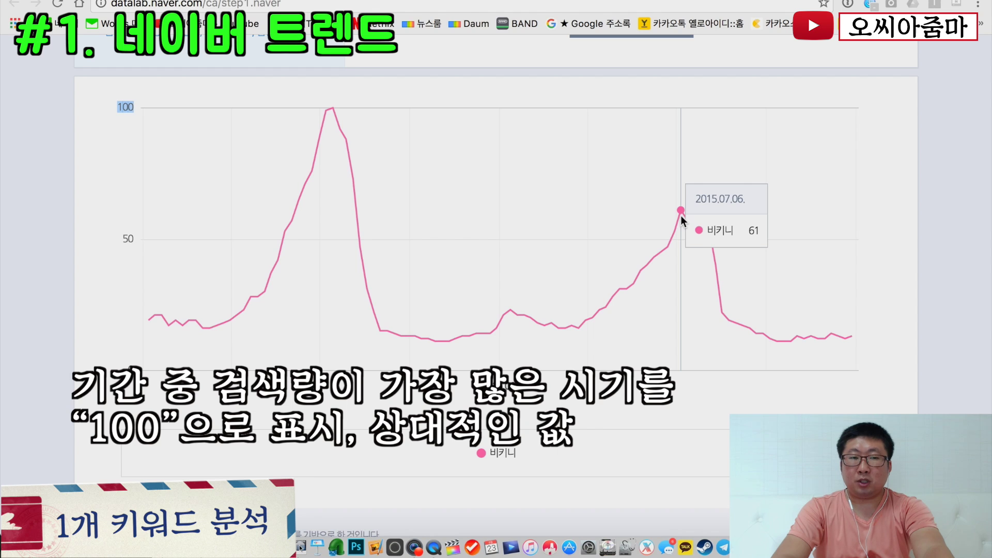
click(948, 215)
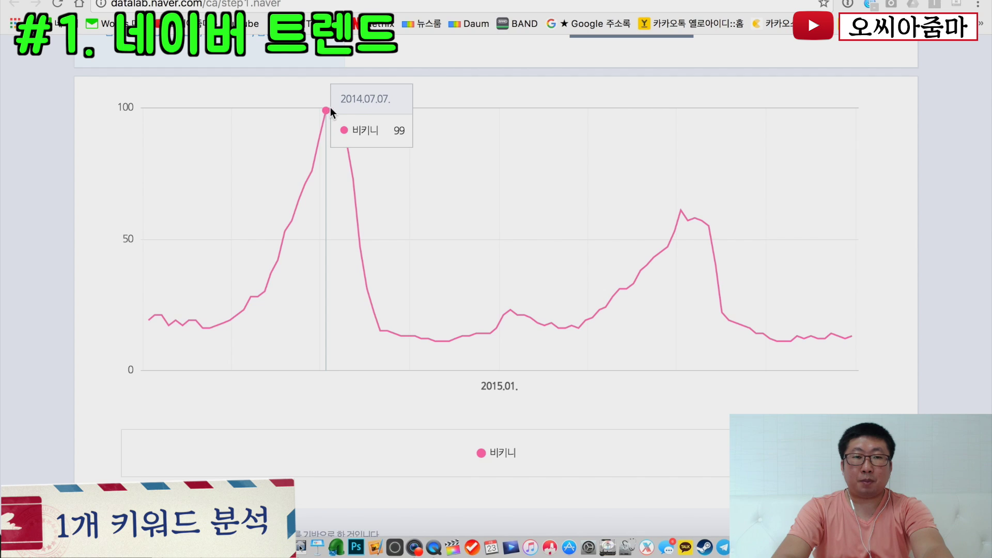
mouse_move(702, 193)
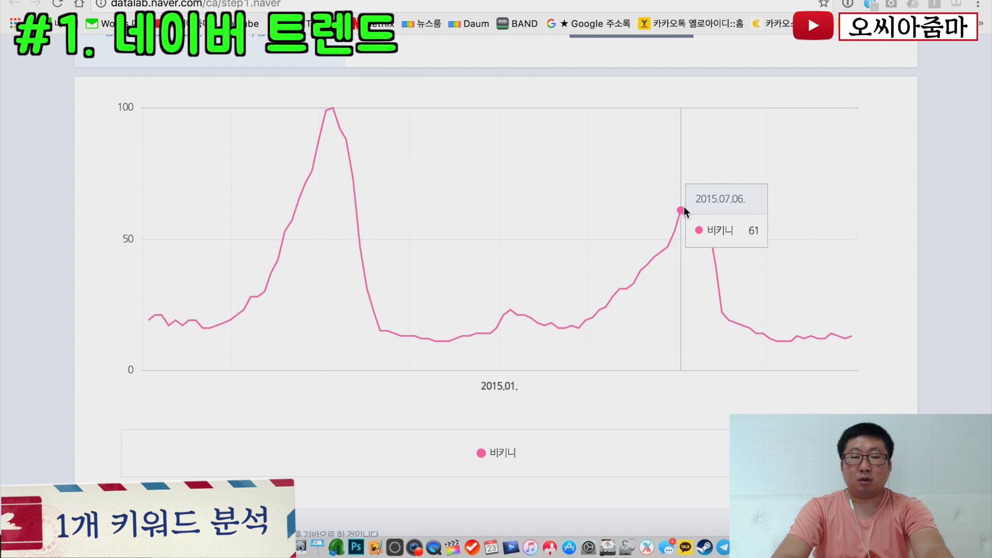
Switch the target to 네이버 쇼핑 검색어, rerun the query and inspect the peaks on the chart
scroll(964, 162, up, 6)
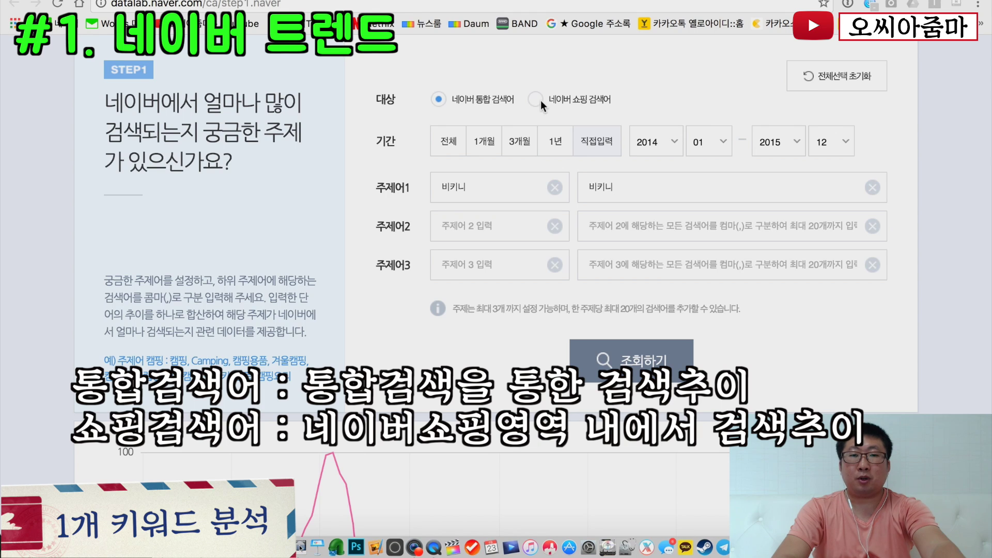
click(538, 100)
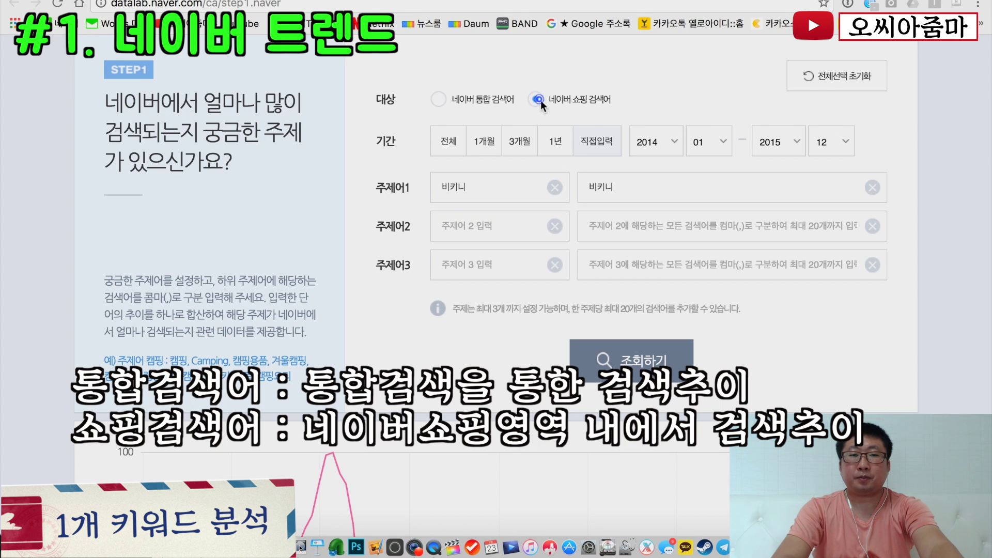
click(619, 358)
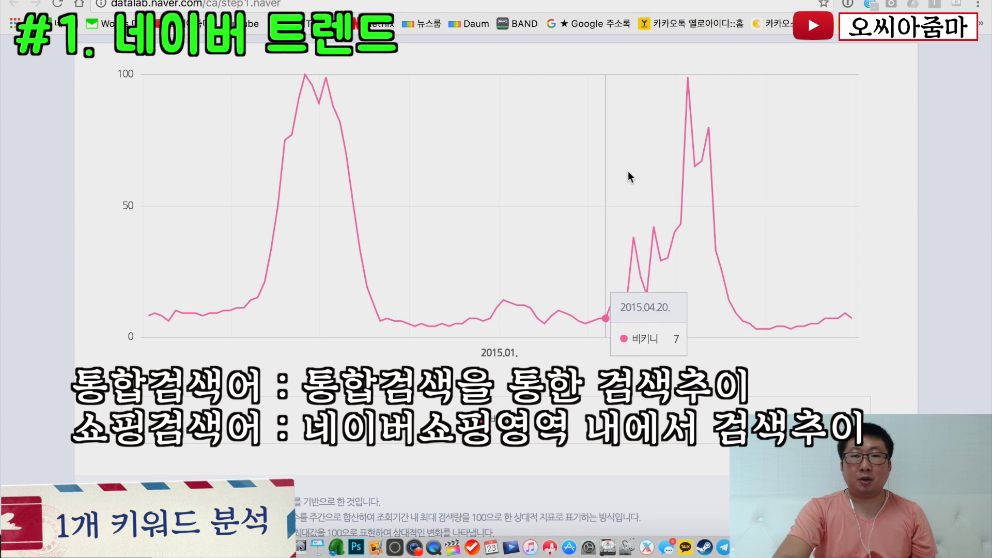
mouse_move(688, 89)
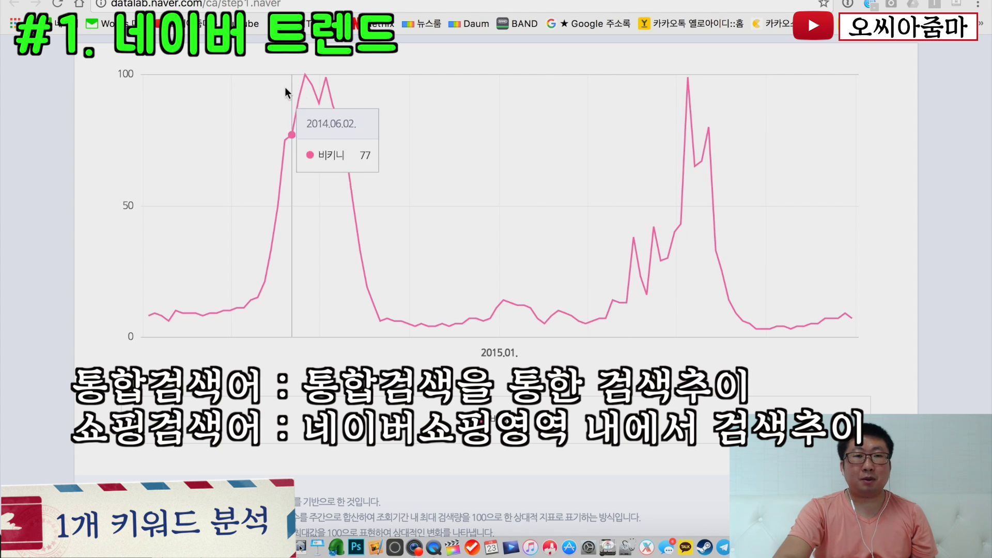
mouse_move(305, 75)
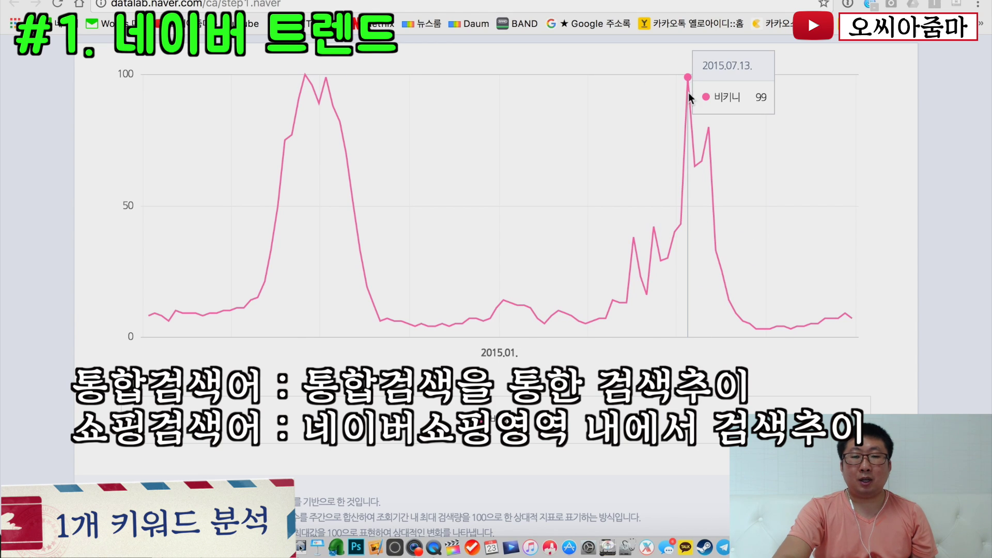
mouse_move(624, 277)
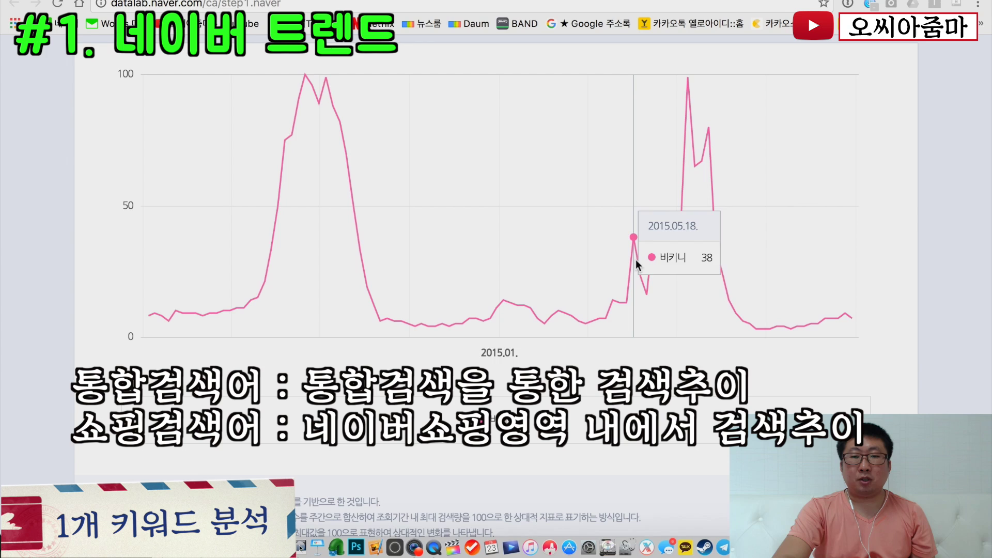
Extend the end of the query period to August 2016, rerun the 비키니 shopping trend query and inspect the 2016 peak
mouse_move(653, 320)
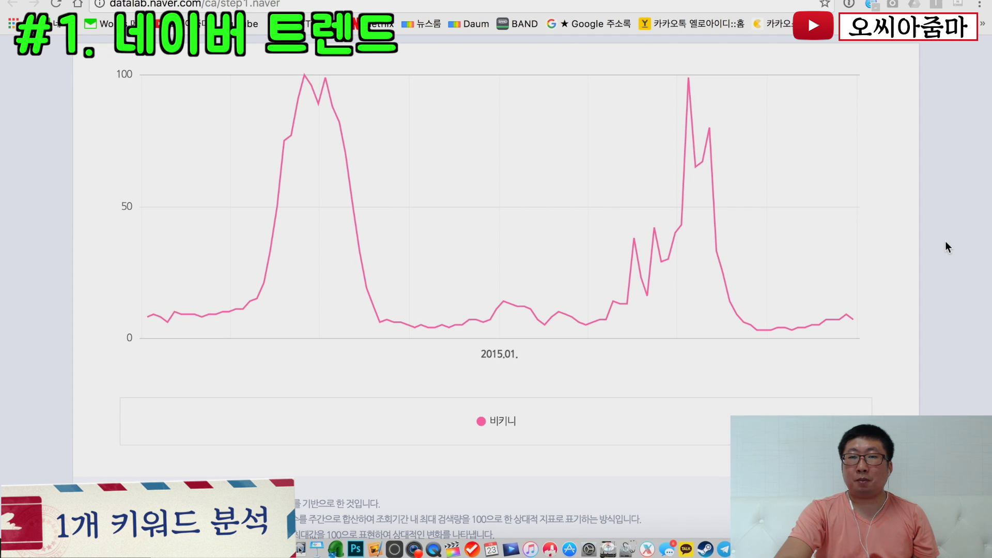
scroll(945, 243, up, 10)
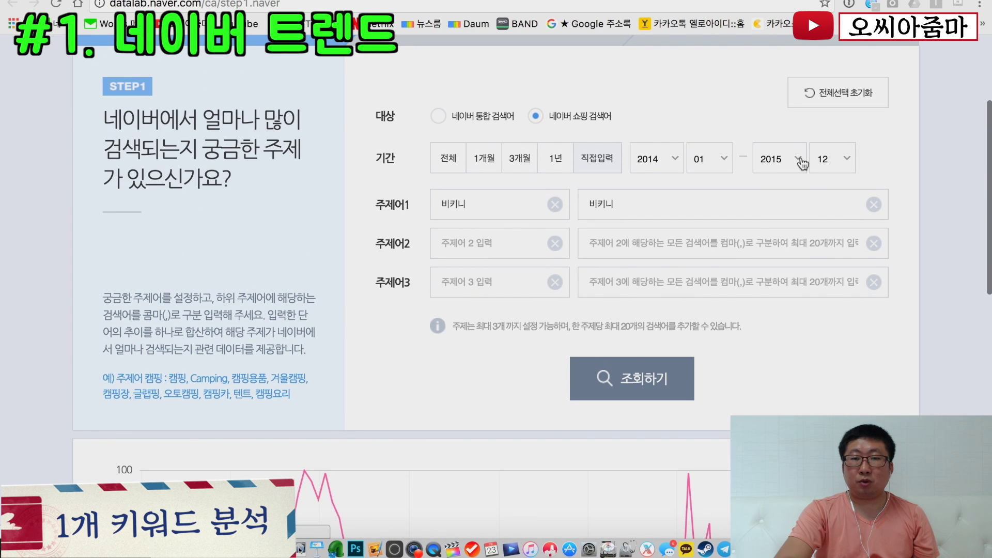
click(797, 156)
click(777, 369)
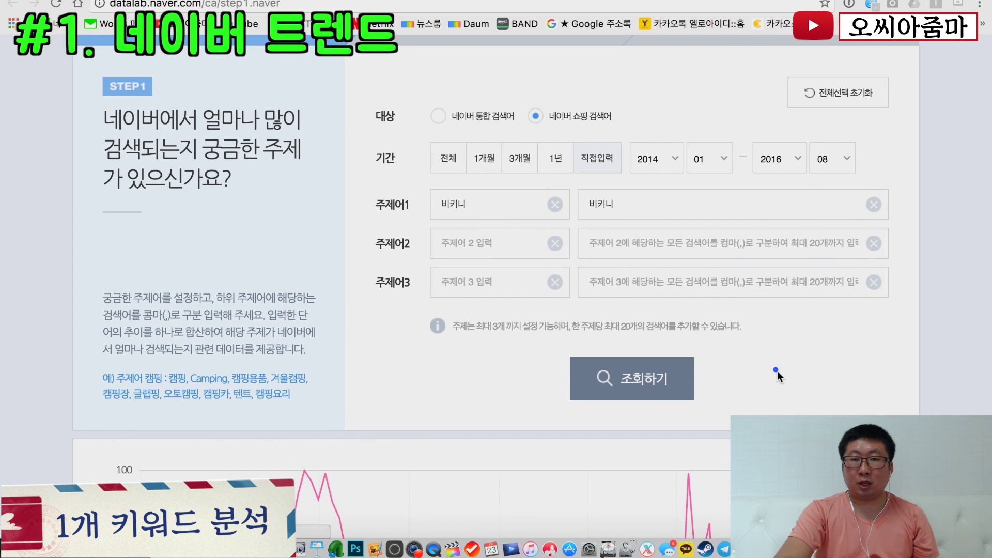
click(655, 390)
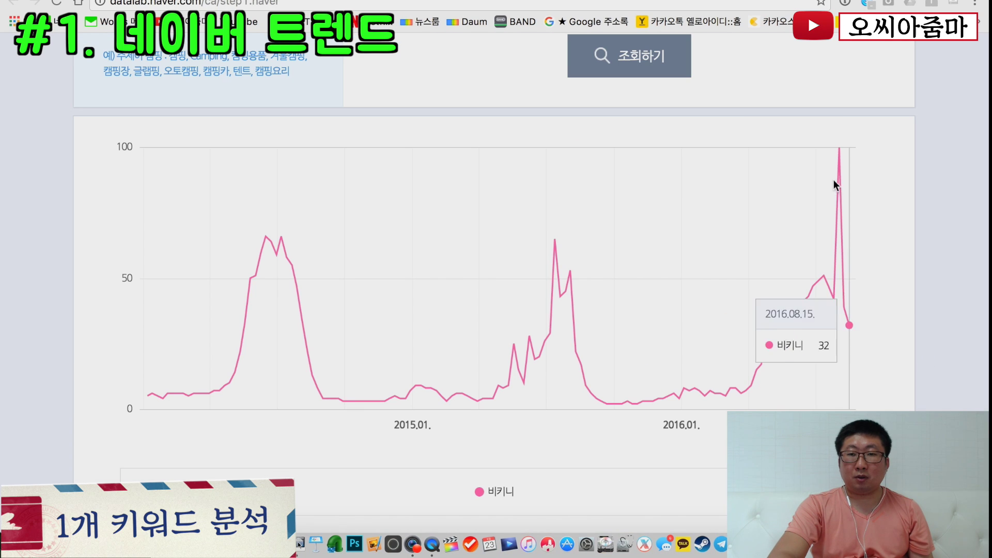
mouse_move(842, 151)
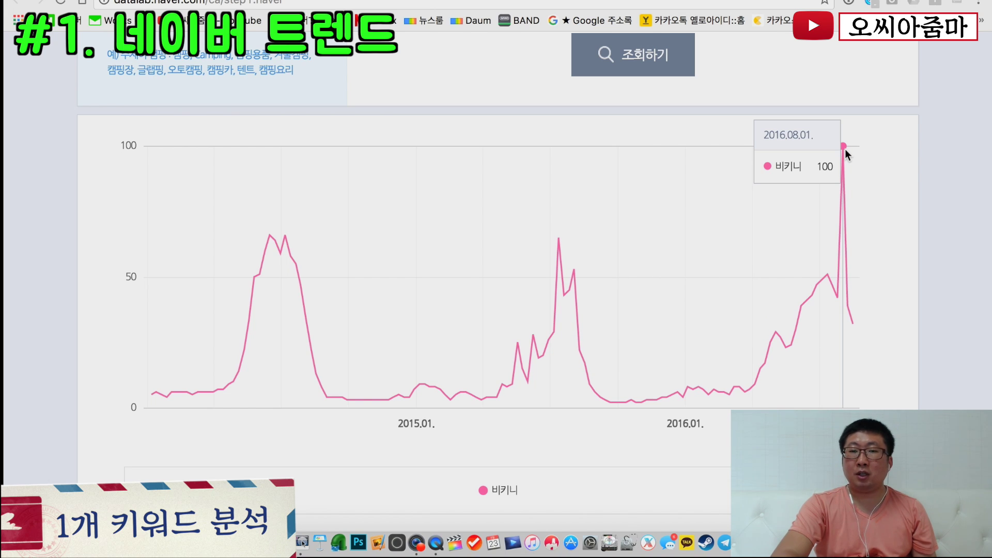
Switch the target to 네이버 통합 검색어, rerun the 비키니 query and inspect the curve for 2014 to 2016
scroll(844, 149, up, 1)
scroll(845, 149, up, 6)
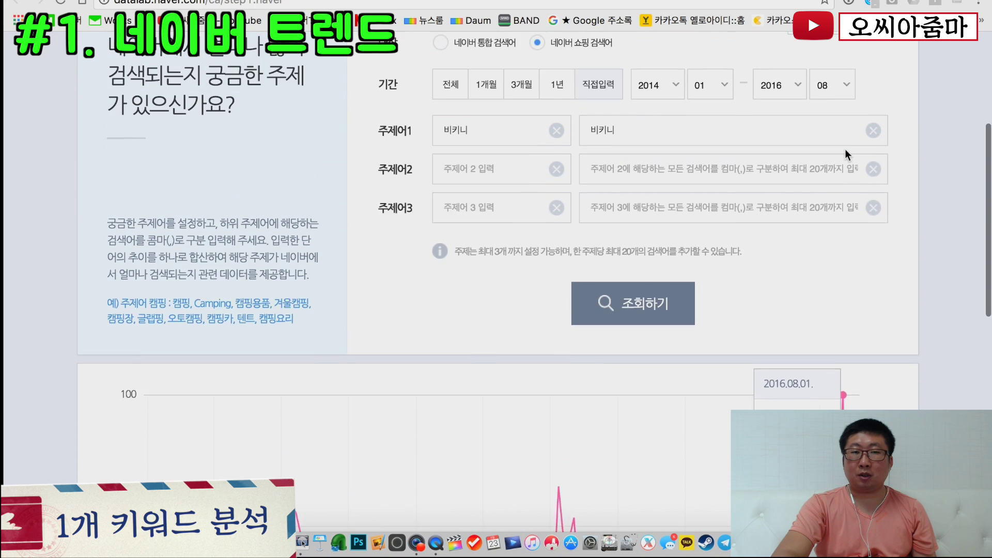
click(442, 95)
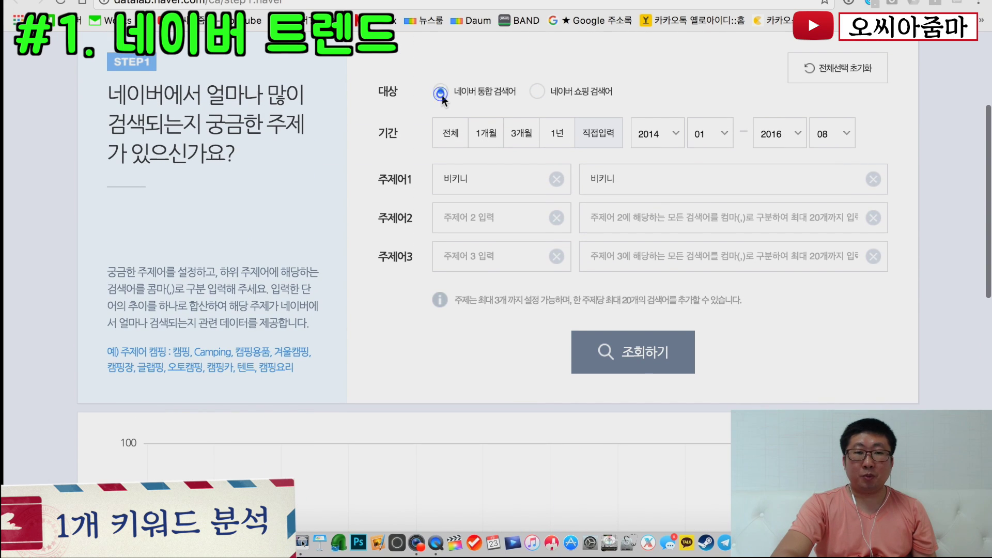
click(640, 373)
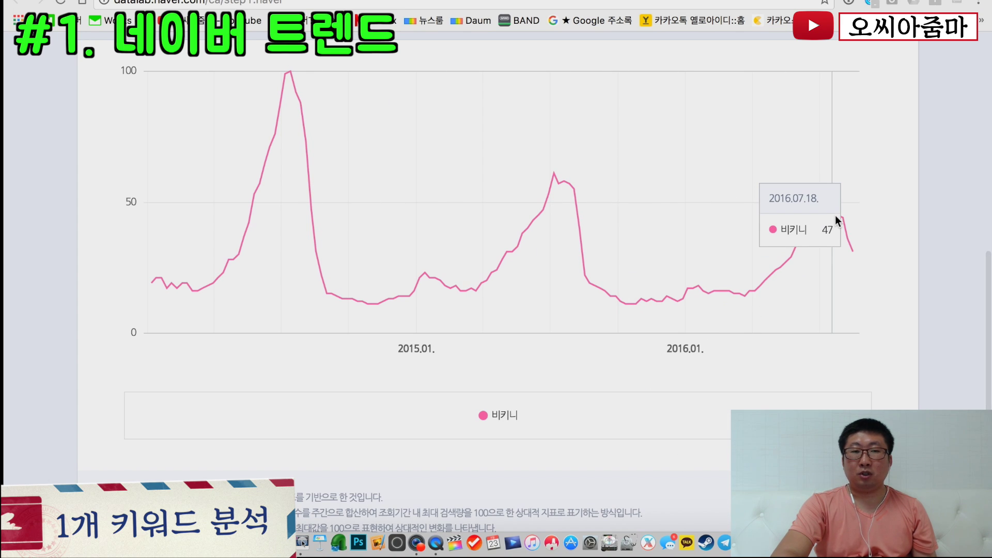
scroll(933, 296, up, 2)
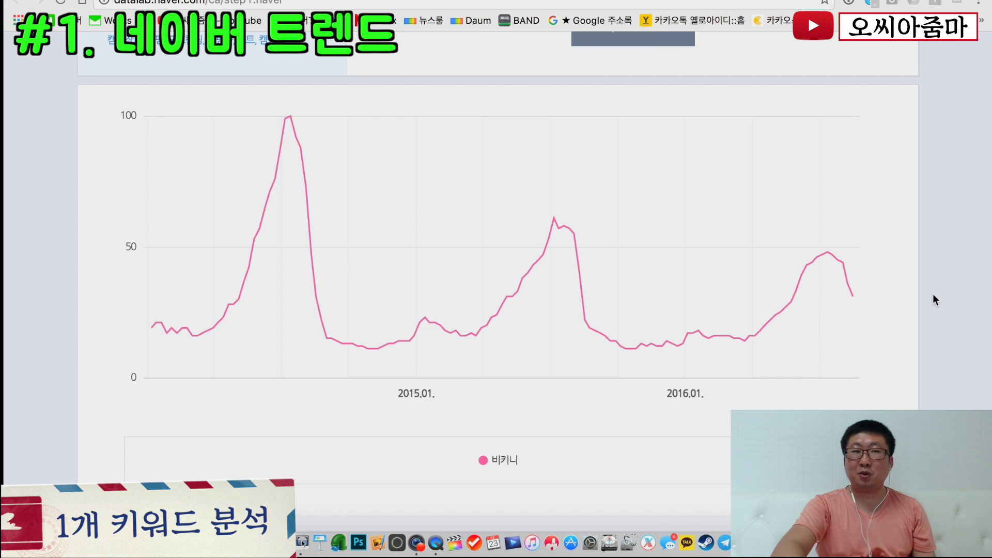
Add 보드복 as the search term of the second topic, run the query and compare its curve with 비키니
scroll(932, 293, up, 3)
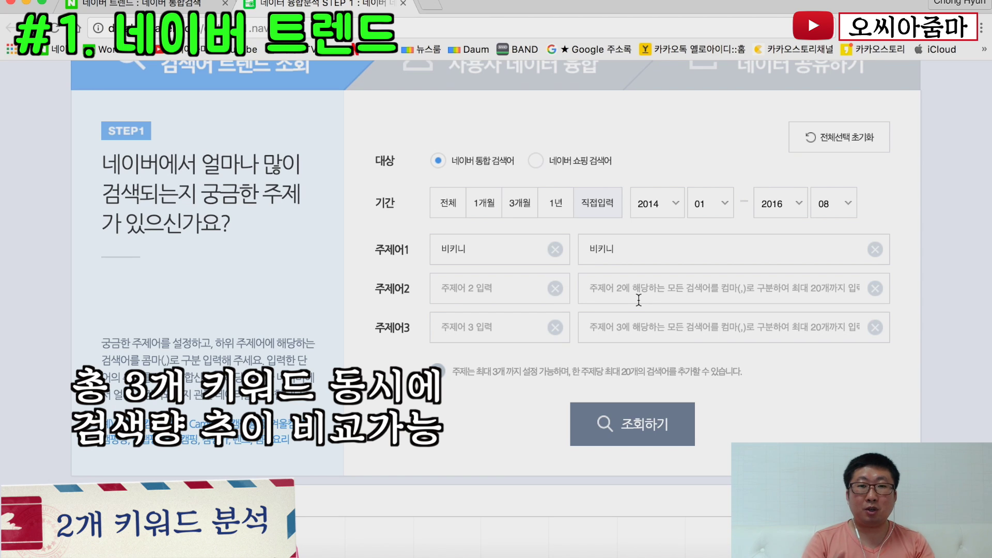
click(639, 299)
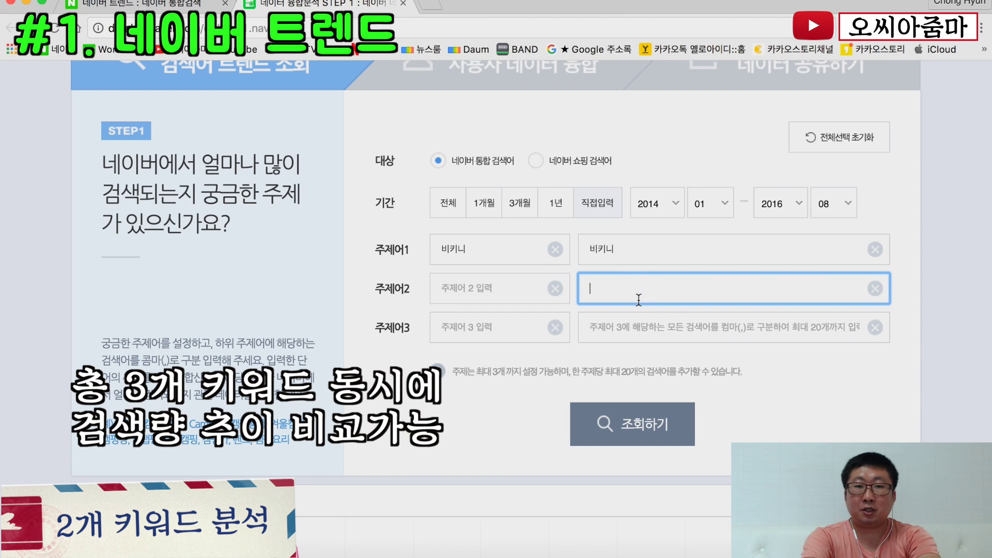
text(비되)
key(BackSpace)
key(BackSpace)
key(BackSpace)
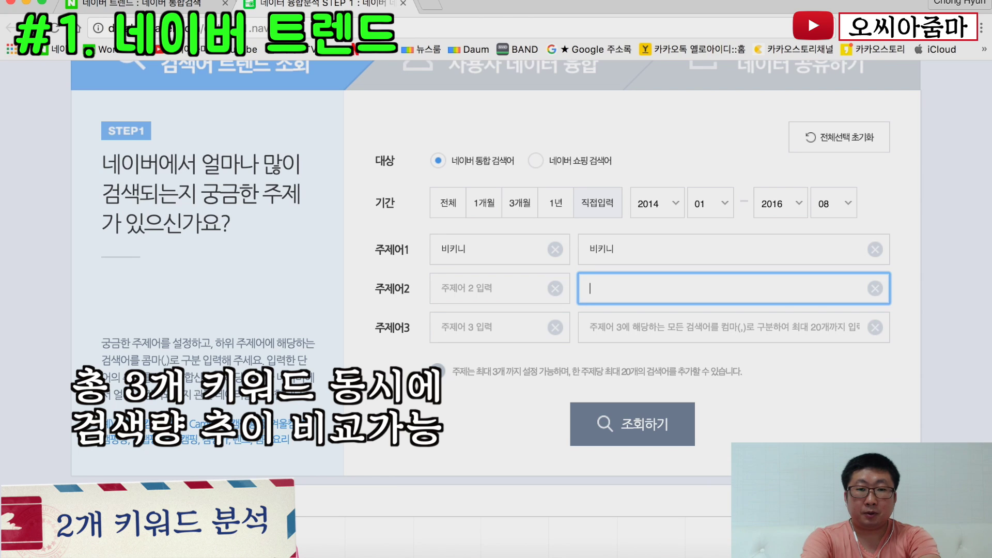
text(보드복)
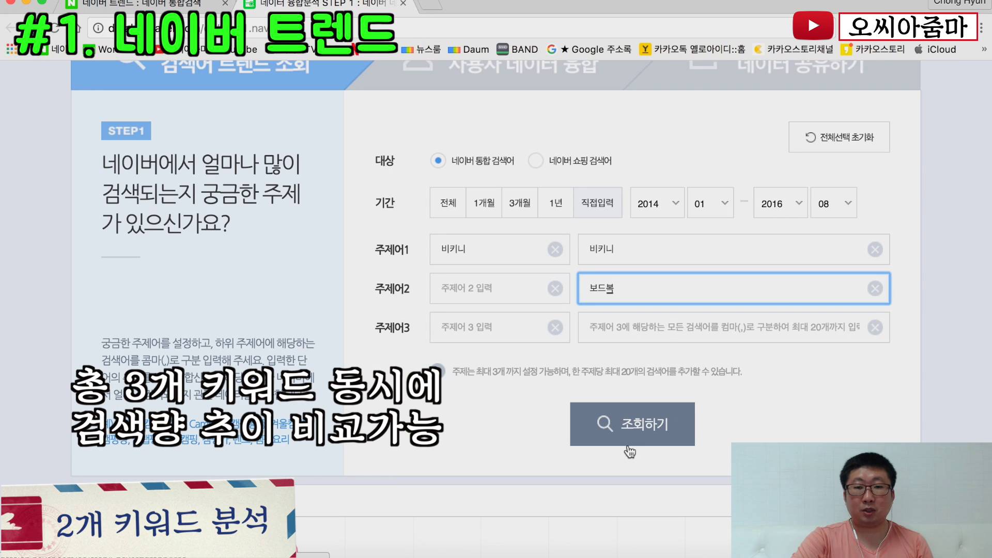
click(631, 438)
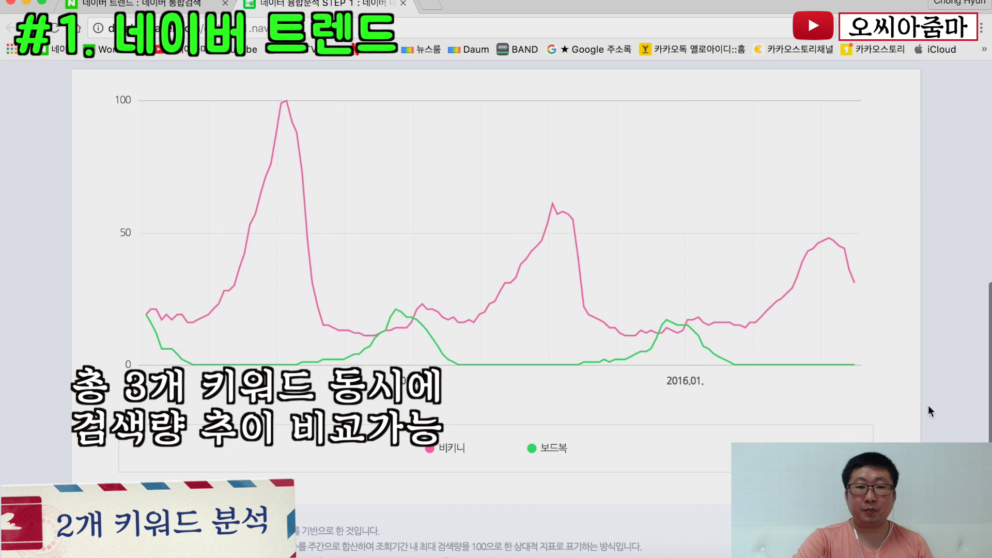
scroll(927, 413, down, 1)
mouse_move(178, 299)
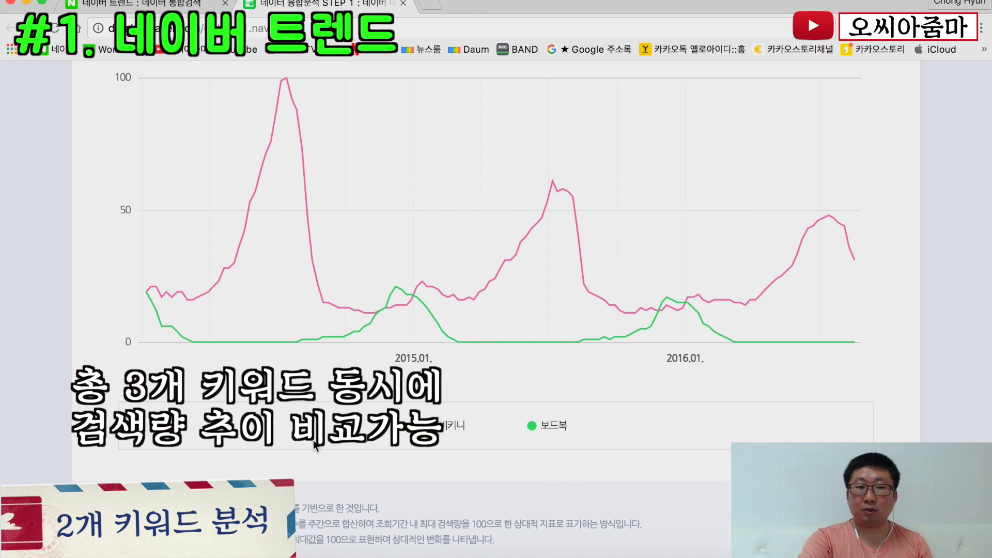
Clear the topic names and search terms of 비키니 and 보드복 from the first two topics
scroll(314, 445, up, 10)
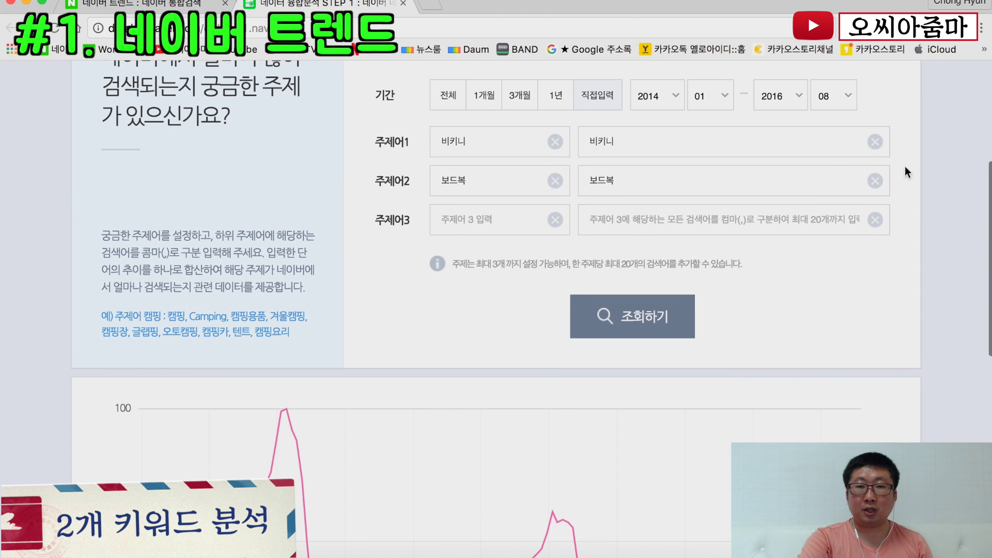
click(555, 180)
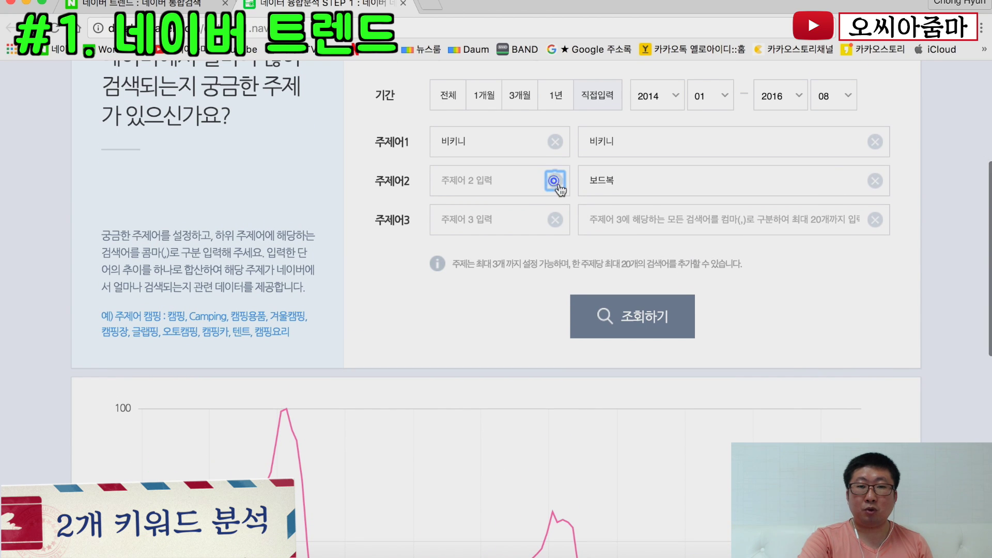
click(559, 147)
click(875, 142)
click(875, 181)
Enter 코카콜라 and 펩시 as the search terms of topics 1 and 2, run the query and compare both curves
click(688, 142)
text(키)
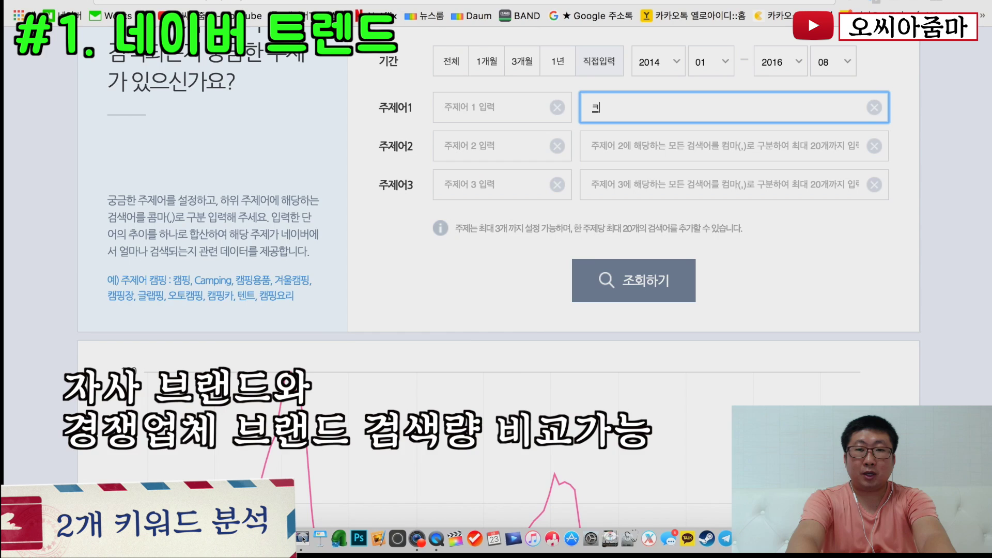
text(카콜라)
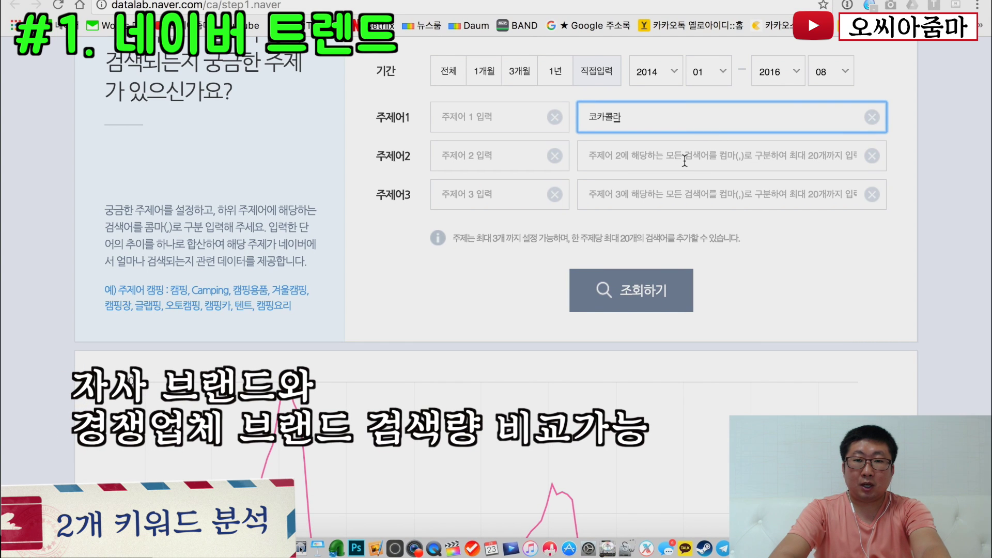
click(685, 161)
text(펩)
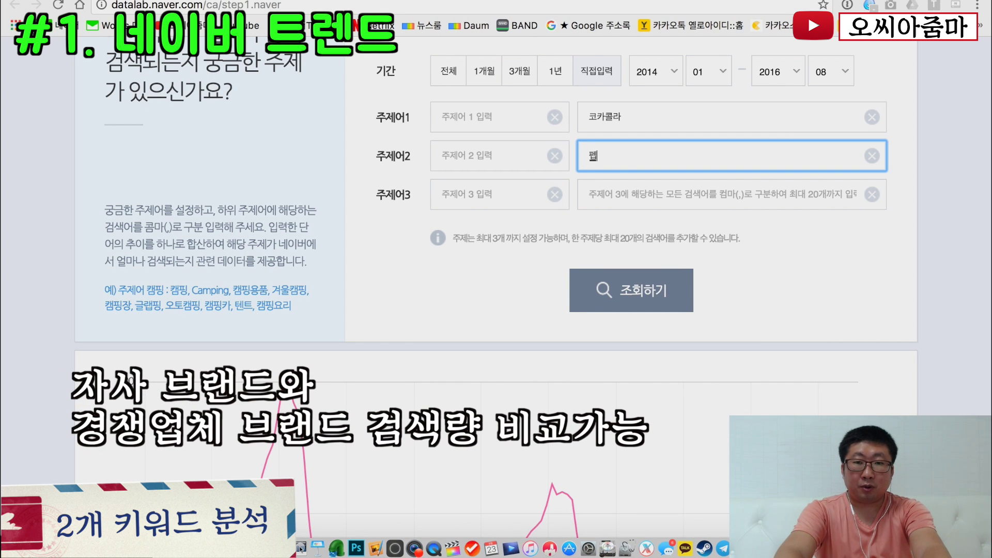
text(시)
click(661, 288)
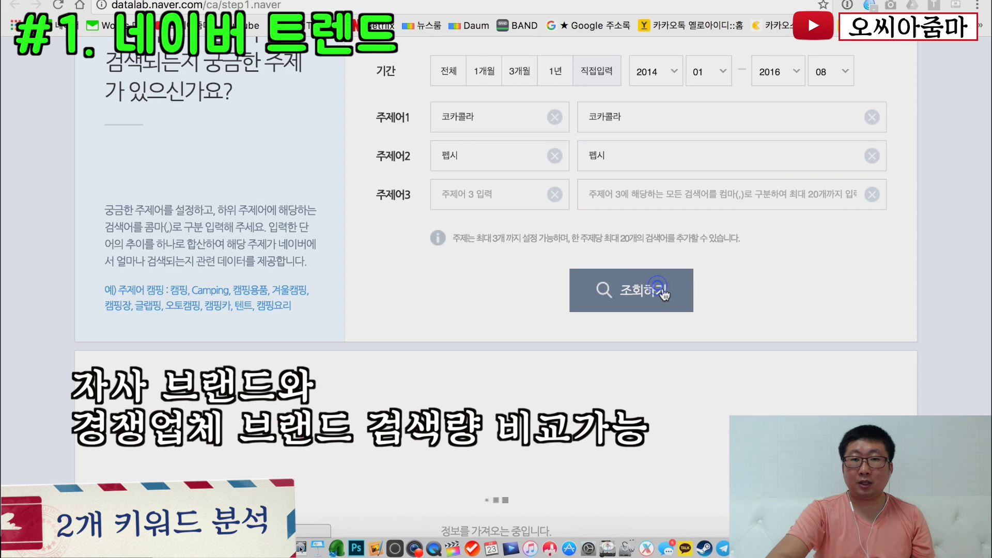
scroll(920, 289, down, 5)
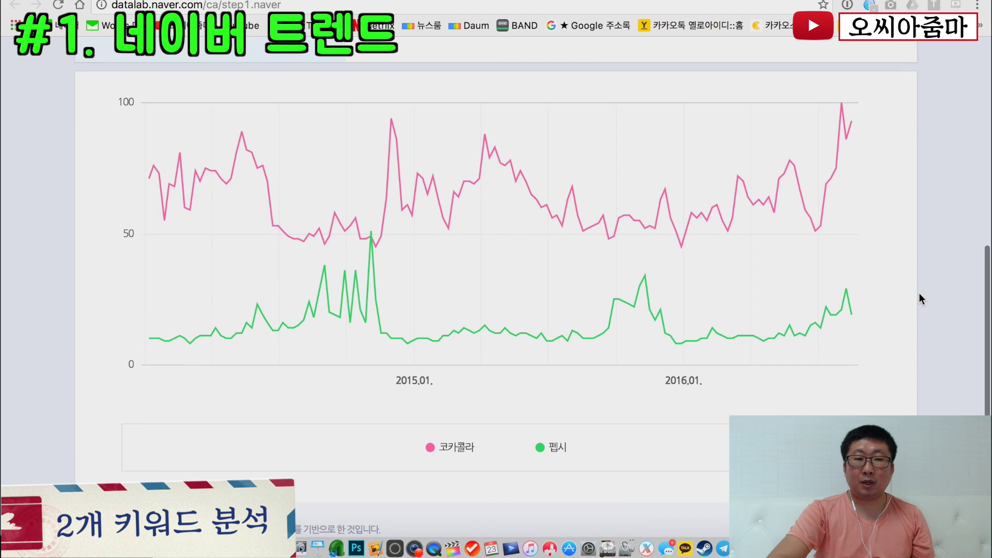
scroll(920, 293, up, 3)
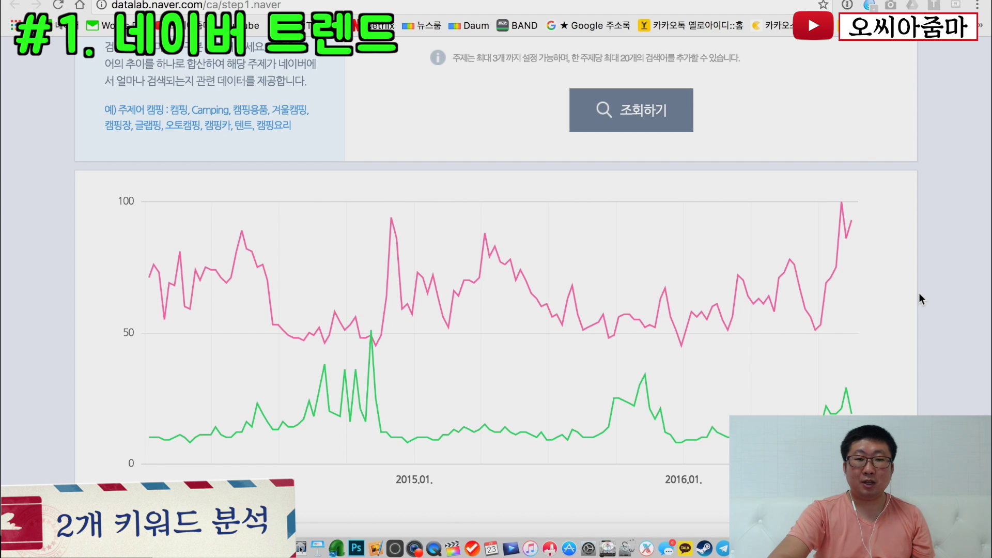
mouse_move(641, 422)
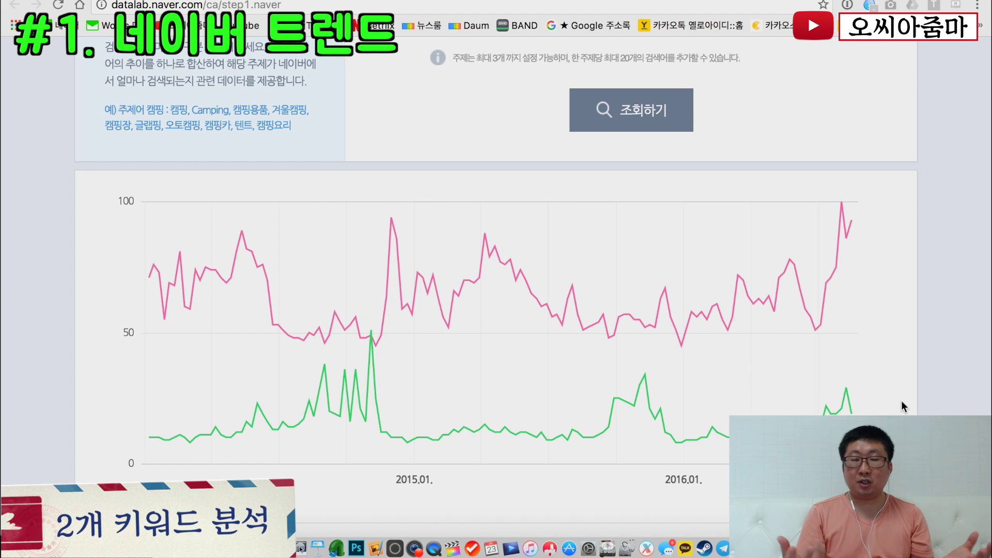
Replace the two brand terms with 오씨아줌마 and 블로터아카데미 and run the trend query
scroll(901, 401, up, 1)
scroll(901, 401, up, 5)
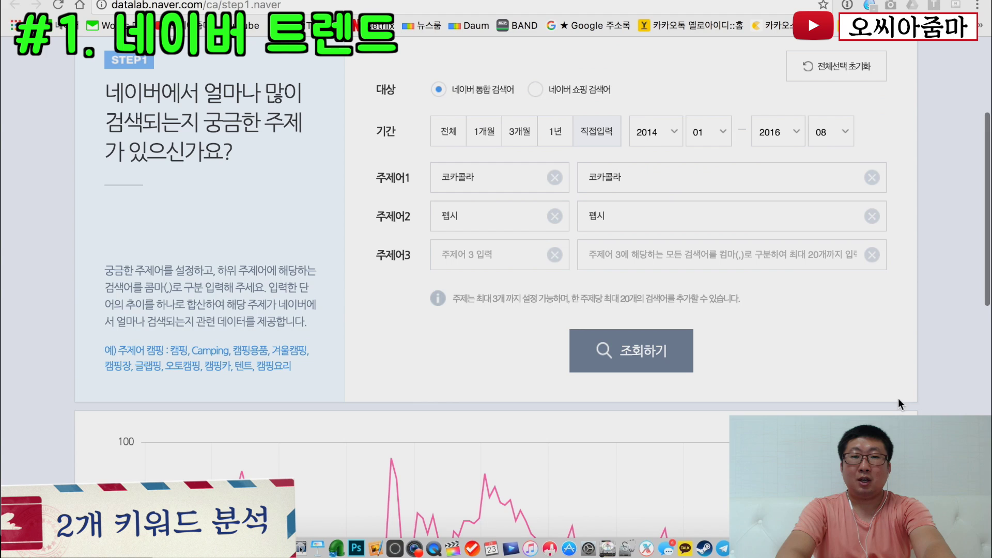
click(557, 177)
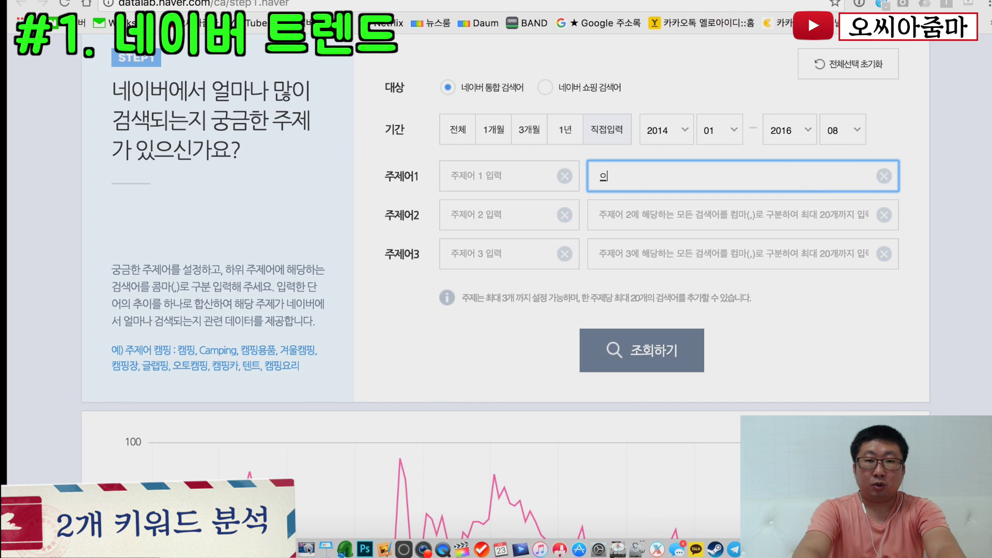
text(씨아줌마)
click(730, 211)
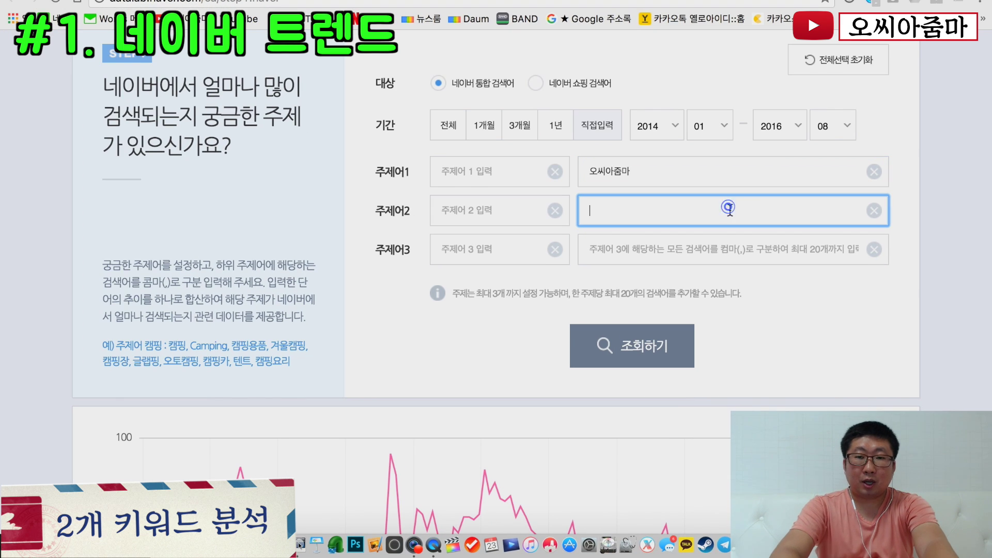
text(블로터아카데미)
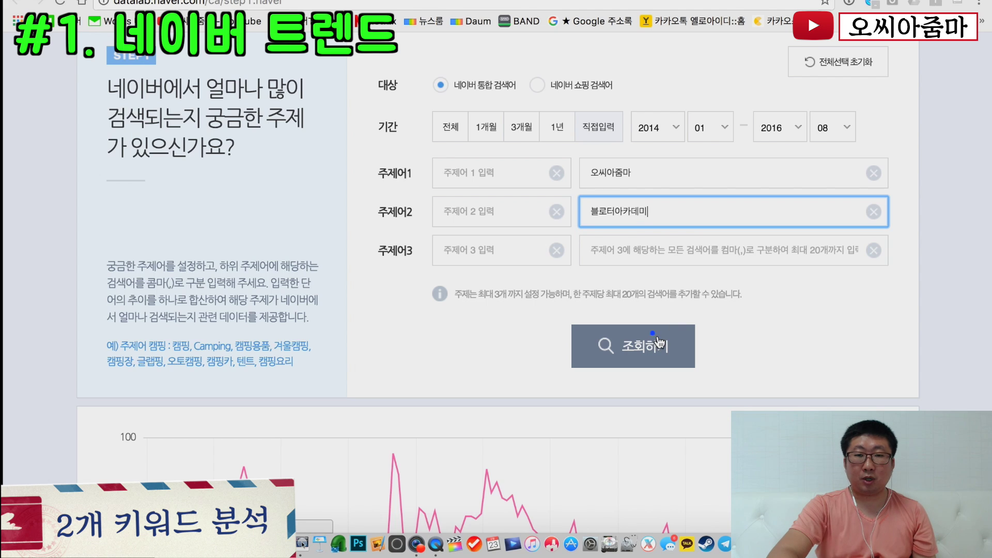
click(657, 341)
scroll(952, 330, down, 6)
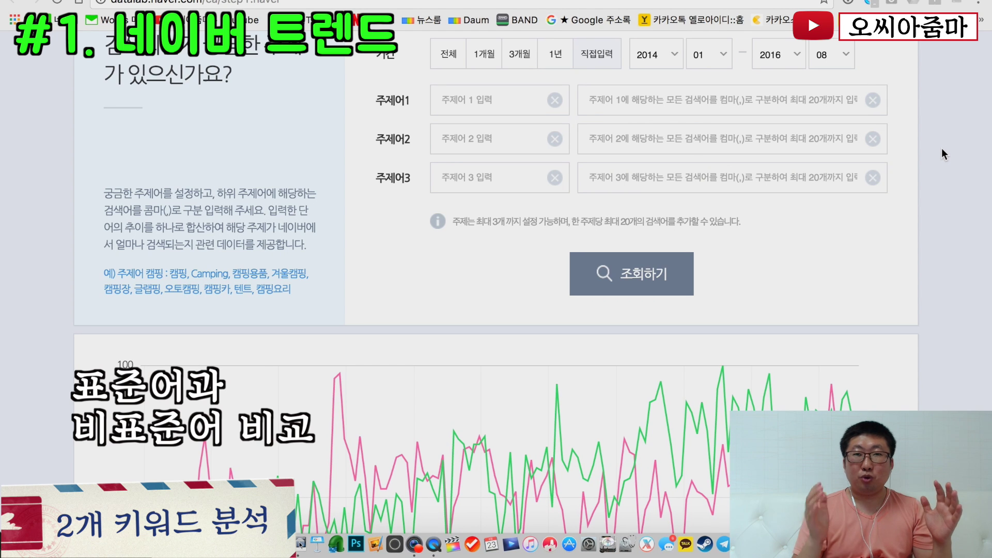
Enter 눈꼽 as the first topic's search term and 눈곱 as the second's, and run the trend query
click(693, 101)
text(ㄴ)
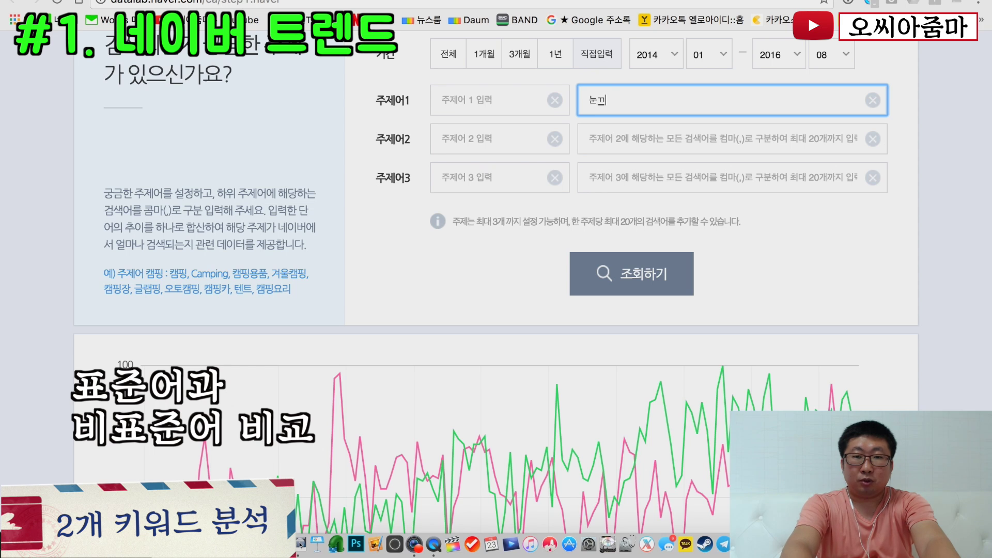
click(672, 140)
text(넓)
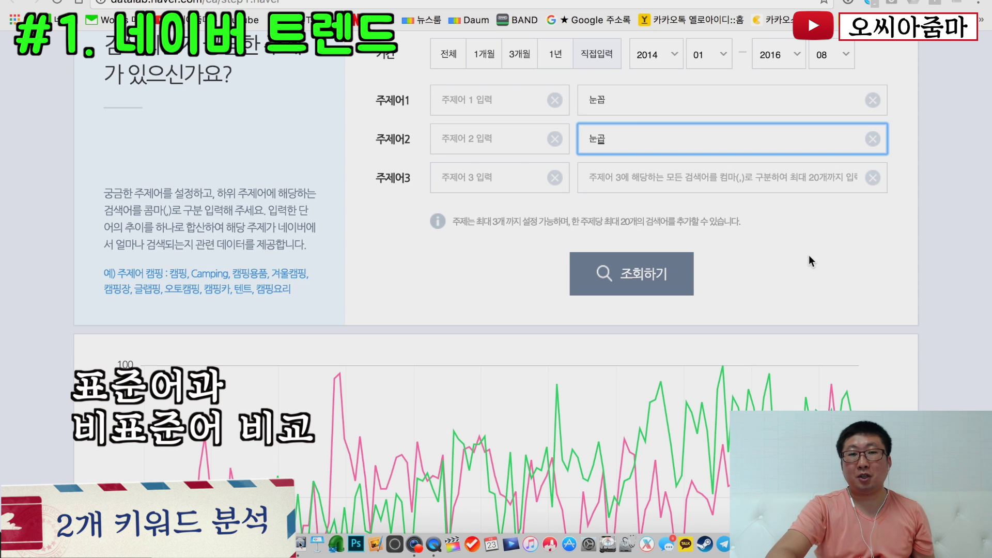
click(678, 278)
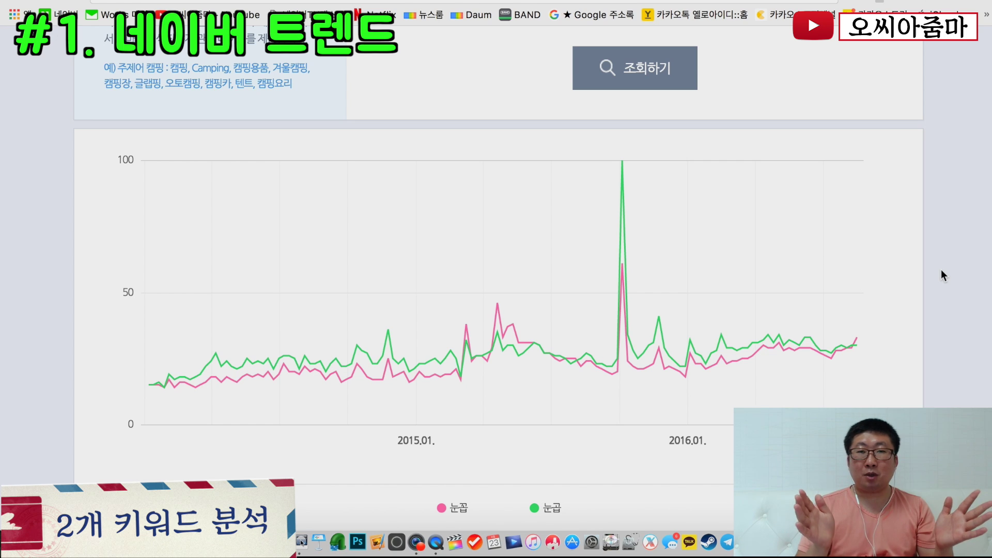
Run the trend query with 아기똥 as the first topic and 아기변 as the second, and view the resulting chart
scroll(941, 271, up, 10)
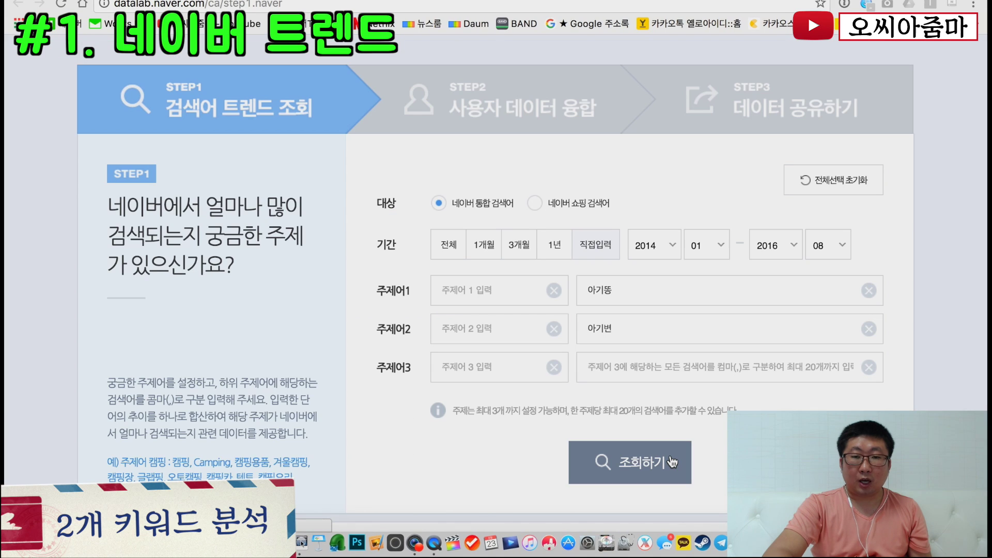
click(670, 461)
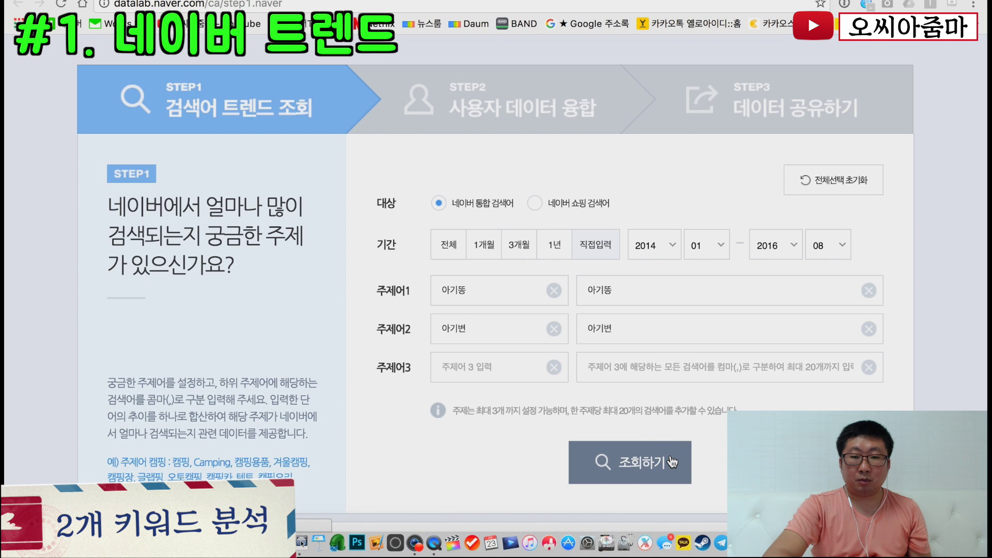
right_click(808, 333)
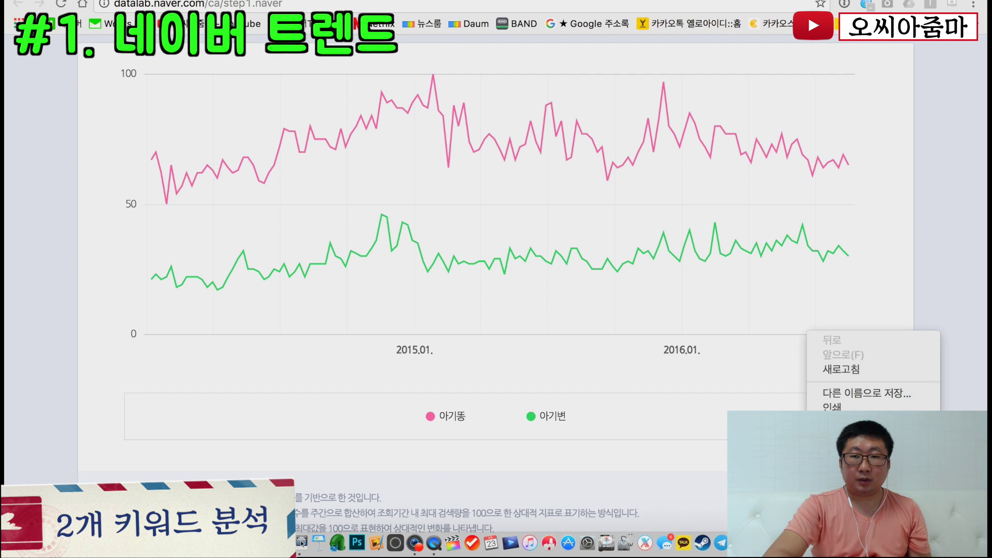
click(683, 429)
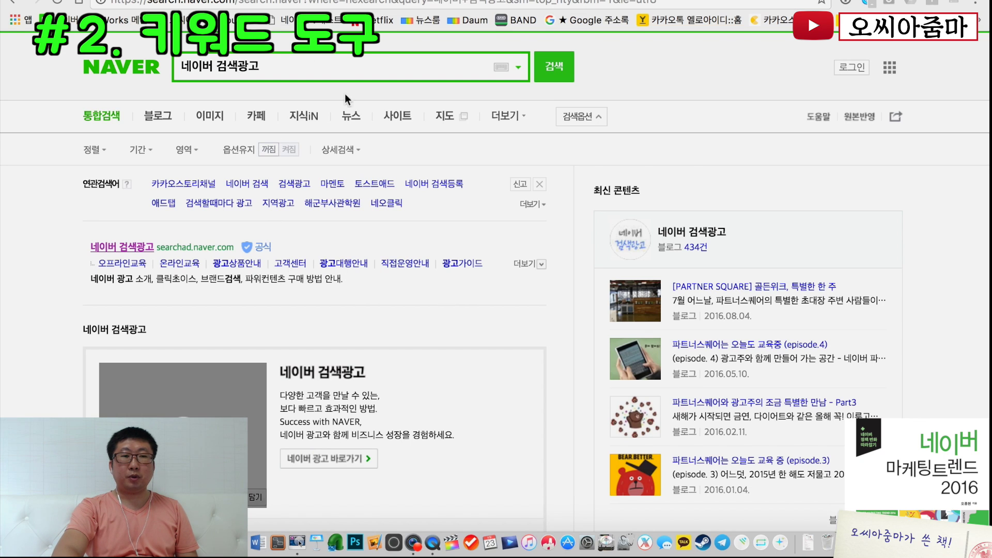
Go from the 네이버 검색광고 search result to the 클릭초이스 advertising system and open its 키워드 도구
click(229, 254)
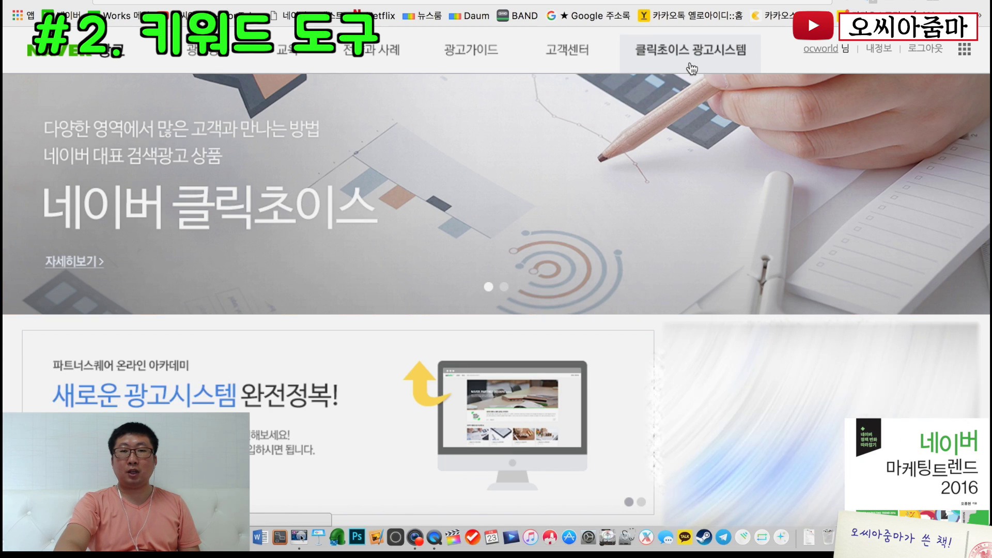
click(692, 67)
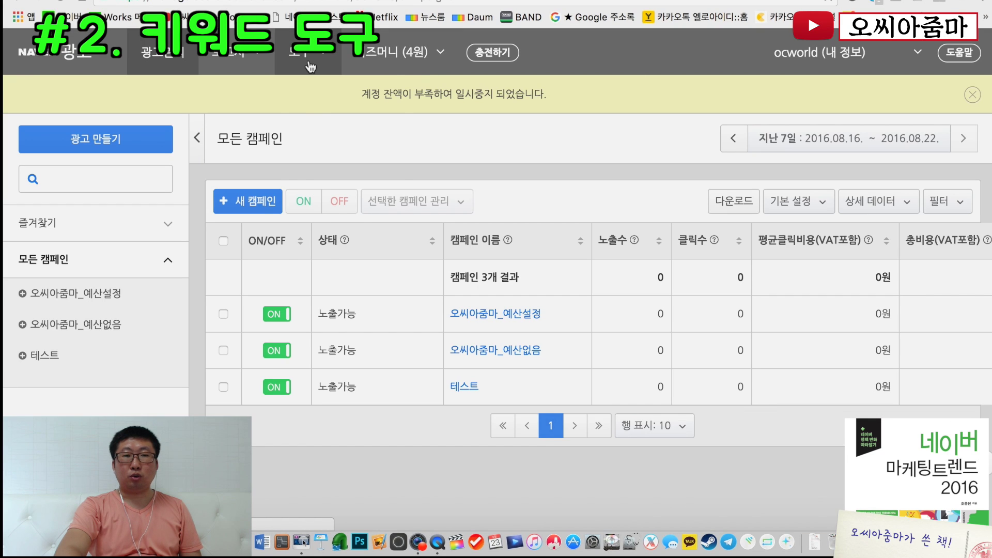
click(310, 66)
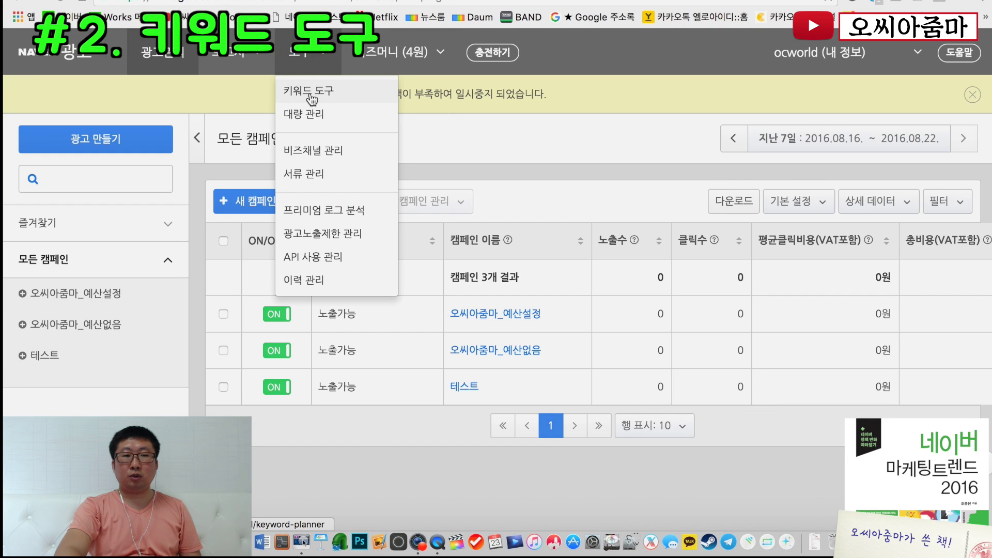
click(310, 93)
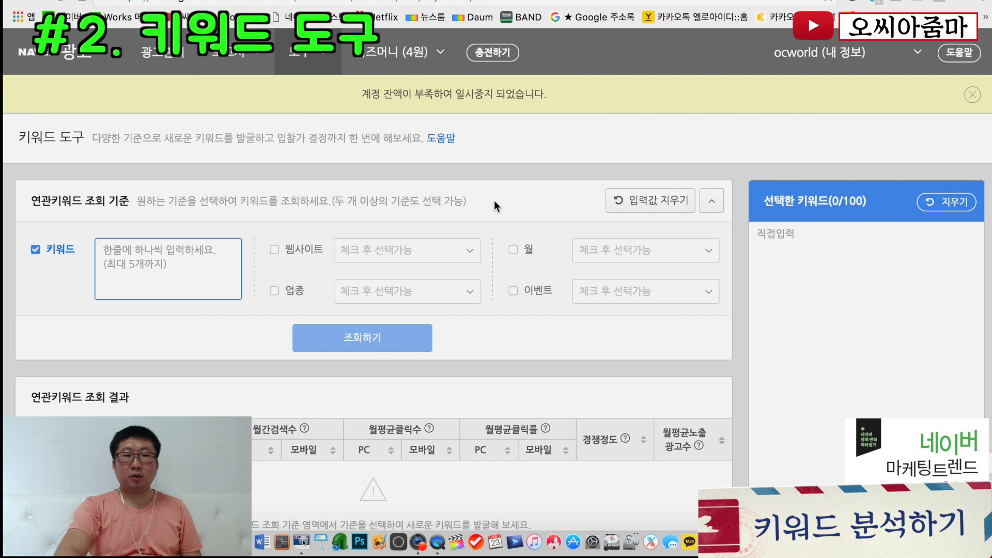
scroll(566, 147, down, 3)
scroll(566, 146, up, 3)
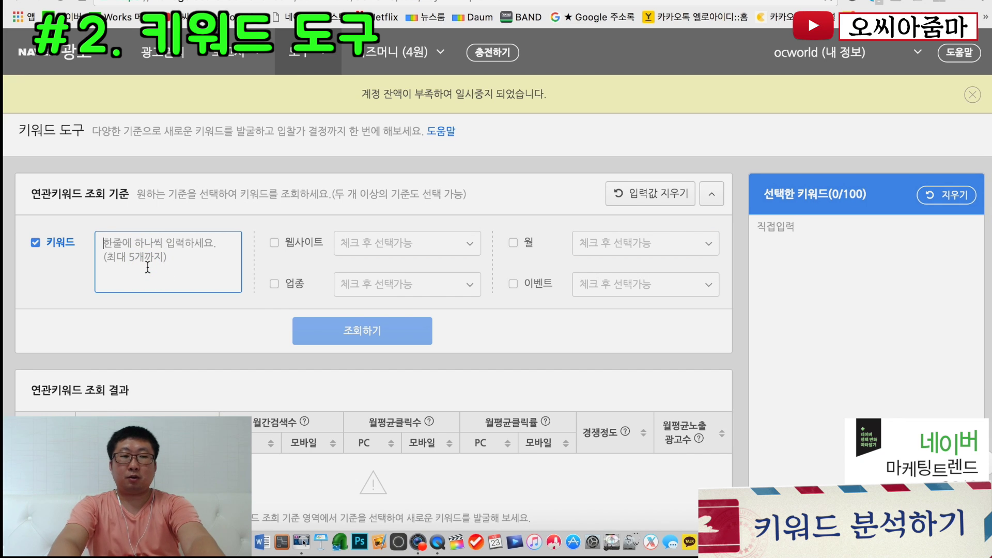
Look up related keywords for 비키니 and check the meaning of the seasonal marker beside 속옷쇼핑몰
text(빅)
text(키니)
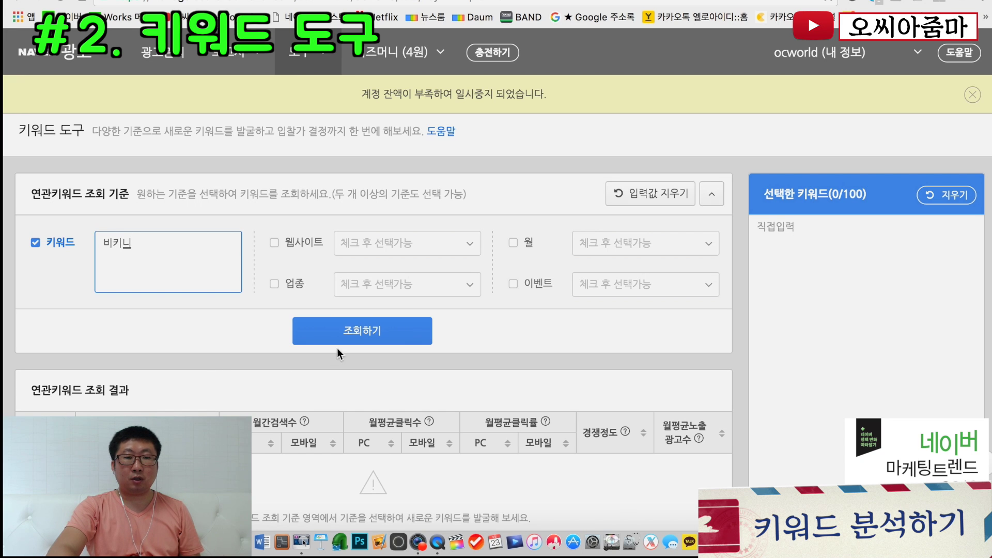
click(349, 331)
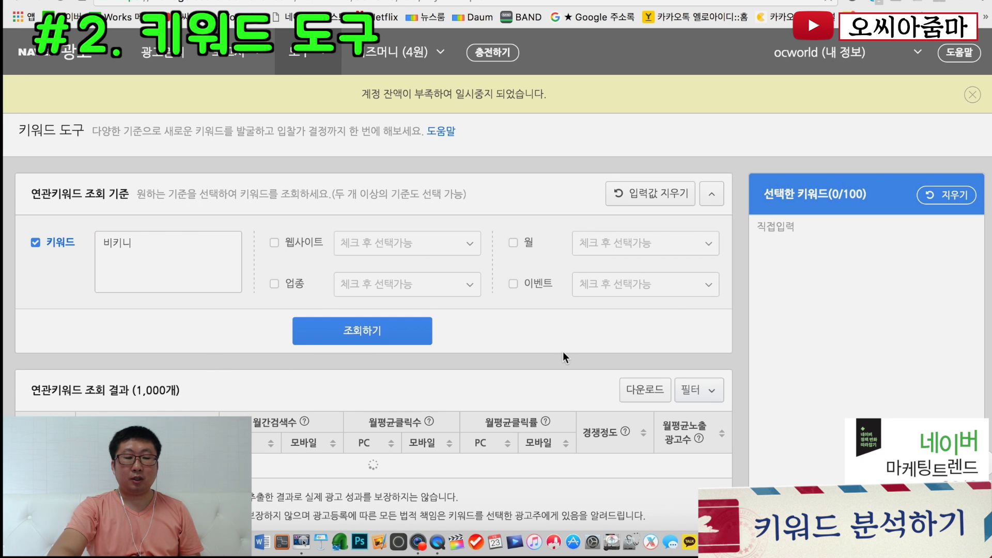
scroll(666, 322, down, 5)
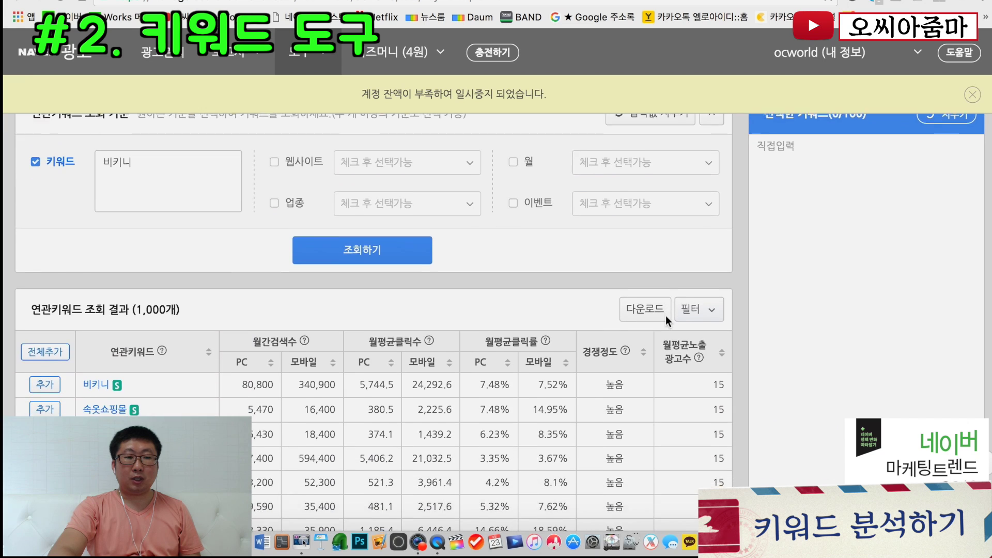
scroll(665, 315, down, 1)
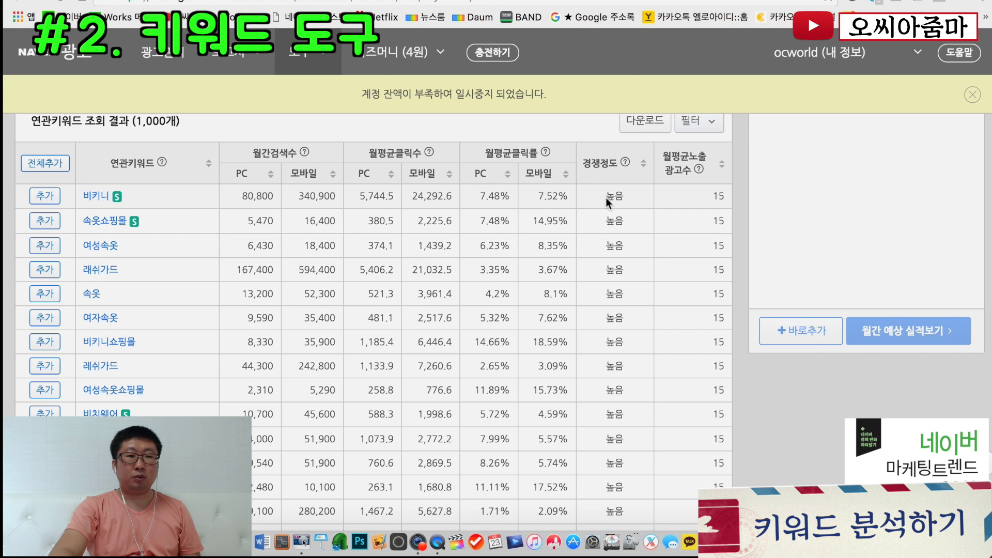
mouse_move(132, 222)
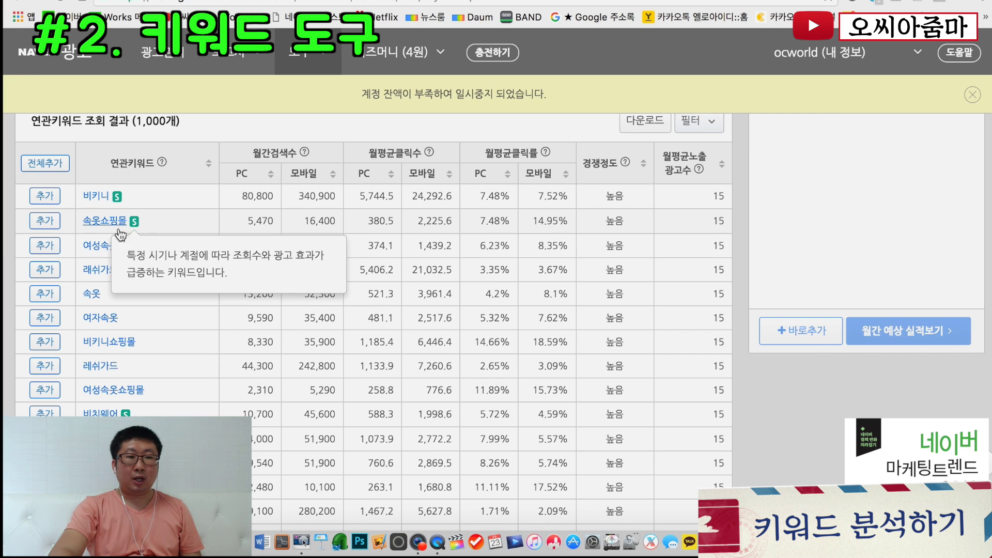
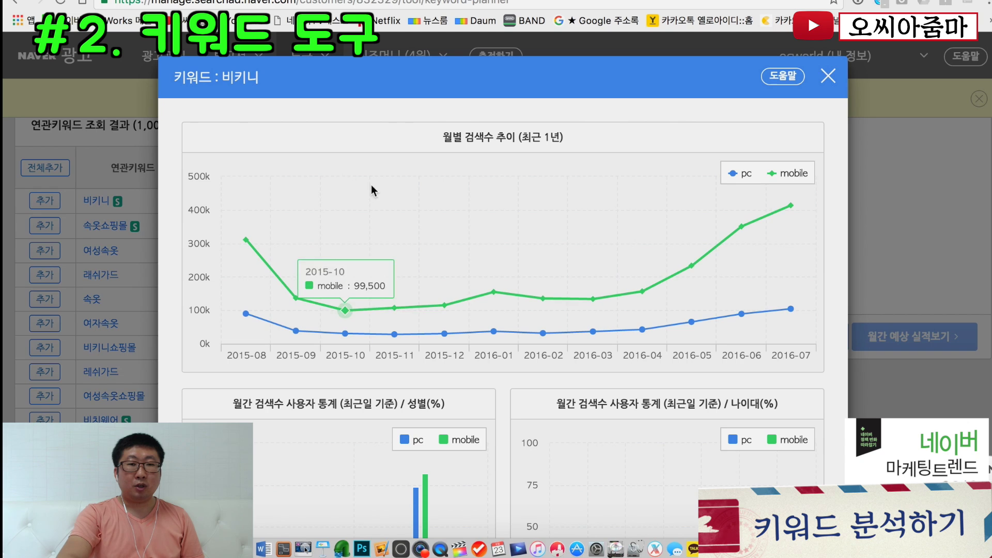
Examine the 비키니 keyword's one-year monthly search trend and its gender and age statistics for PC and mobile
scroll(412, 181, down, 3)
scroll(411, 178, down, 2)
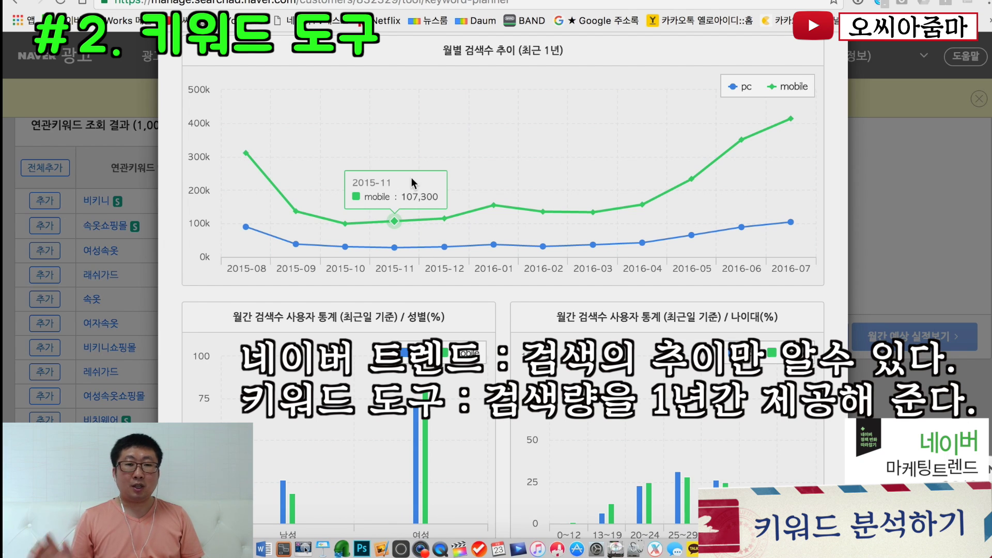
scroll(411, 177, down, 2)
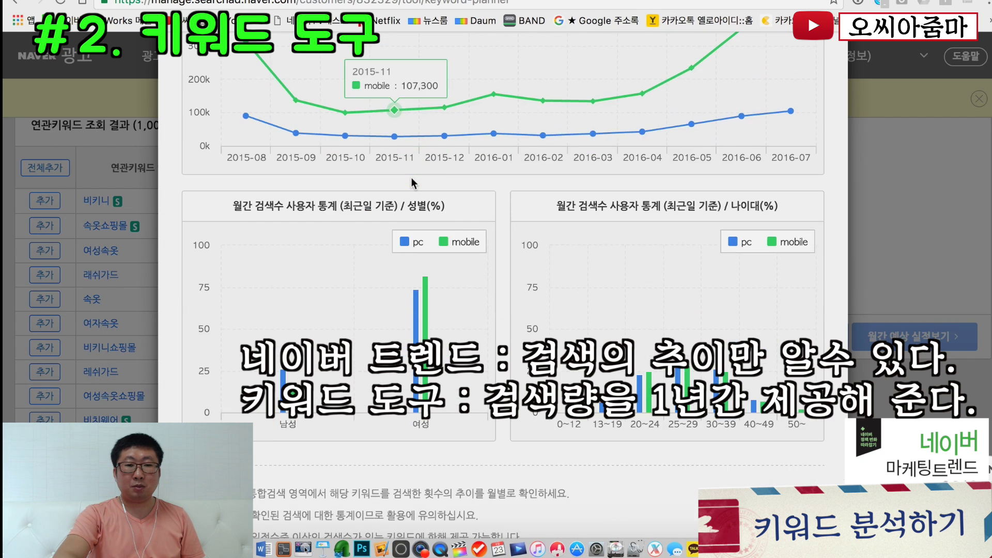
scroll(197, 160, up, 4)
mouse_move(237, 182)
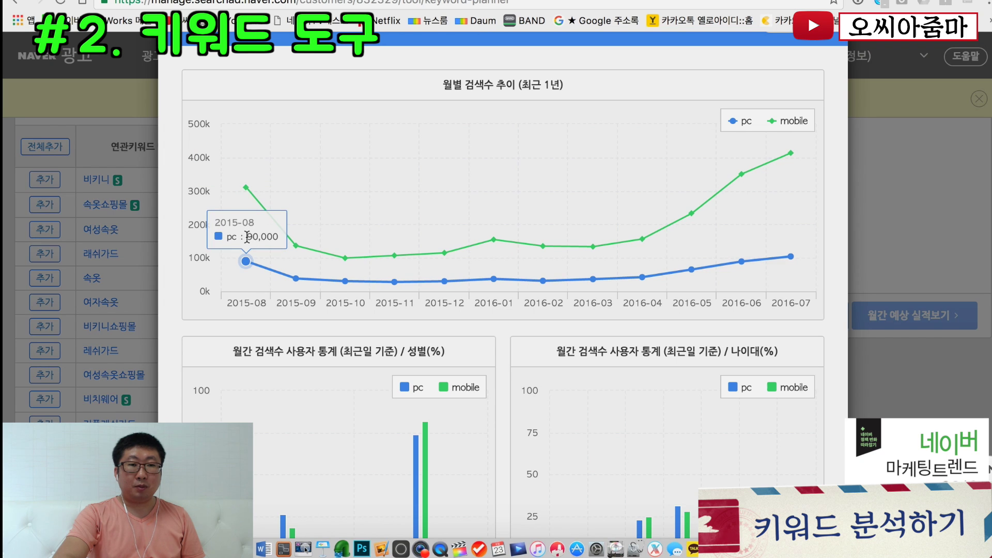
mouse_move(820, 182)
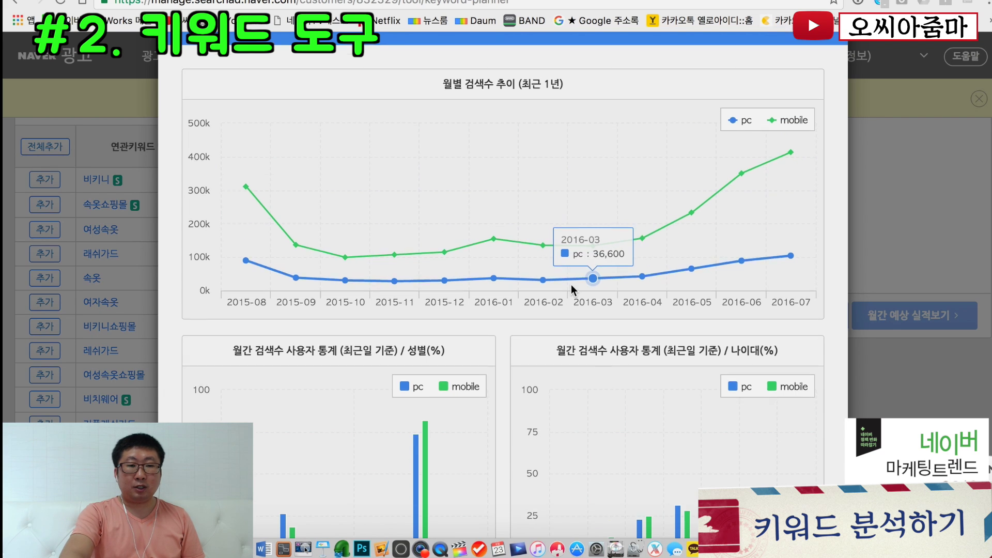
scroll(572, 284, down, 3)
scroll(572, 285, up, 1)
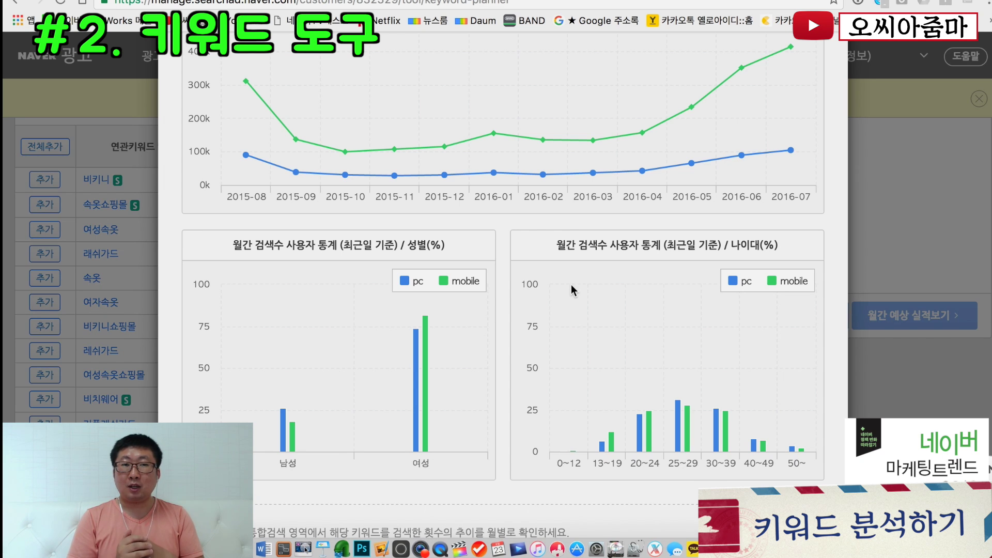
Replace the keyword with 직무교육 and run the related-keyword query
scroll(572, 285, up, 5)
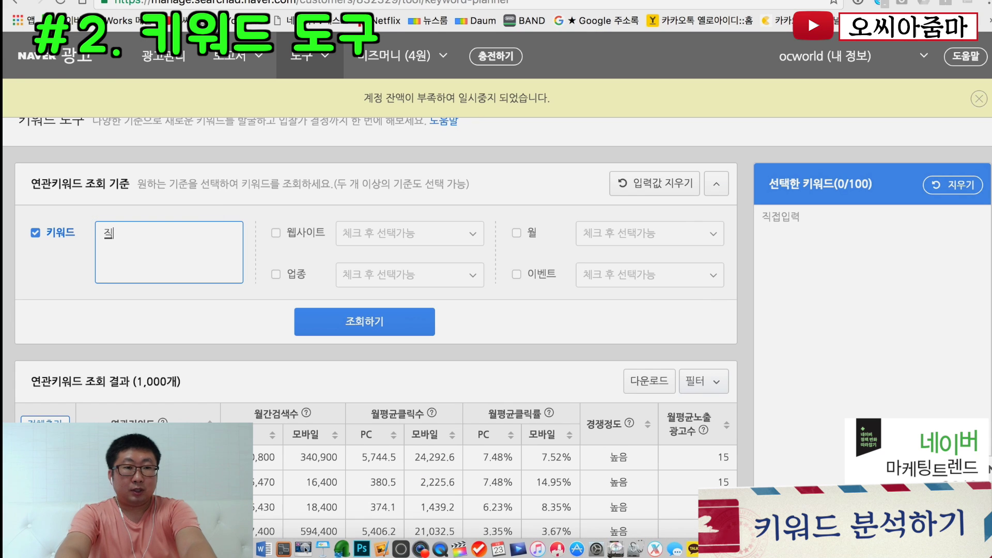
text(뭘)
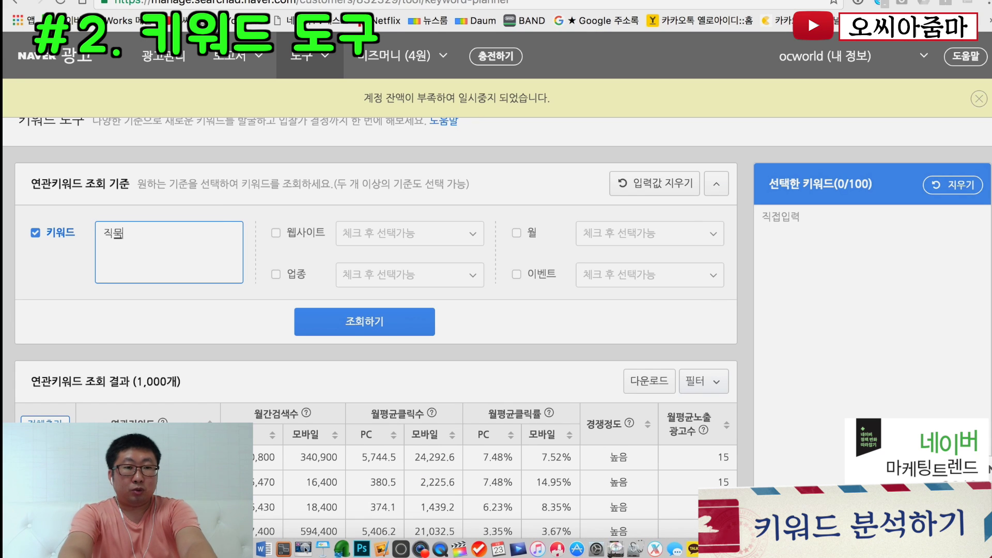
key(BackSpace)
text(무교육)
click(319, 324)
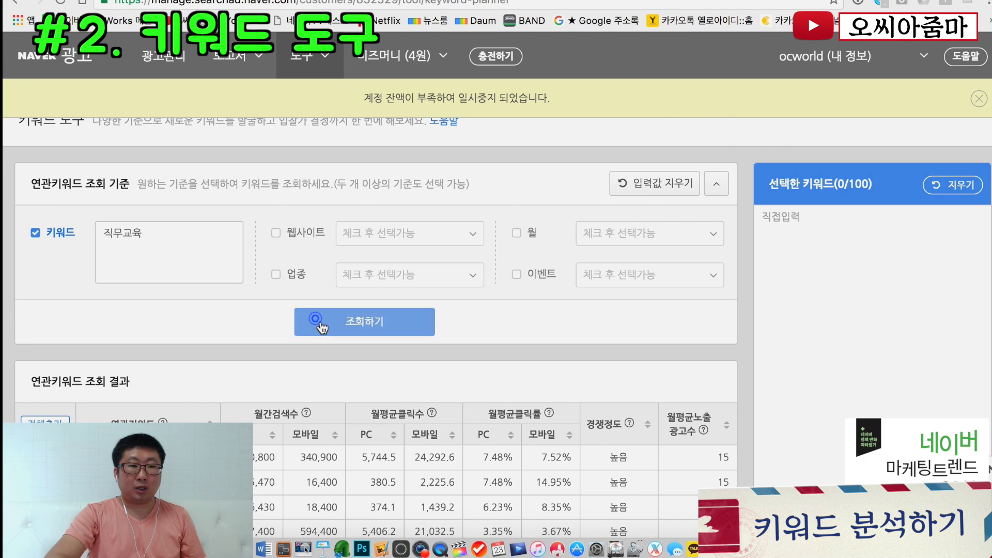
scroll(170, 386, down, 2)
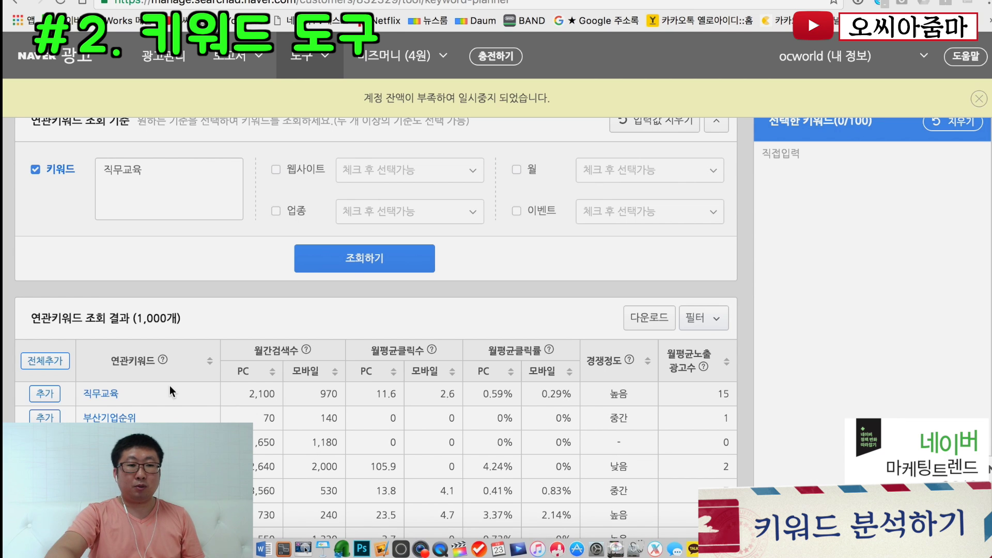
Open the detailed statistics of 직무교육 and review its monthly trend, gender and age charts
click(101, 395)
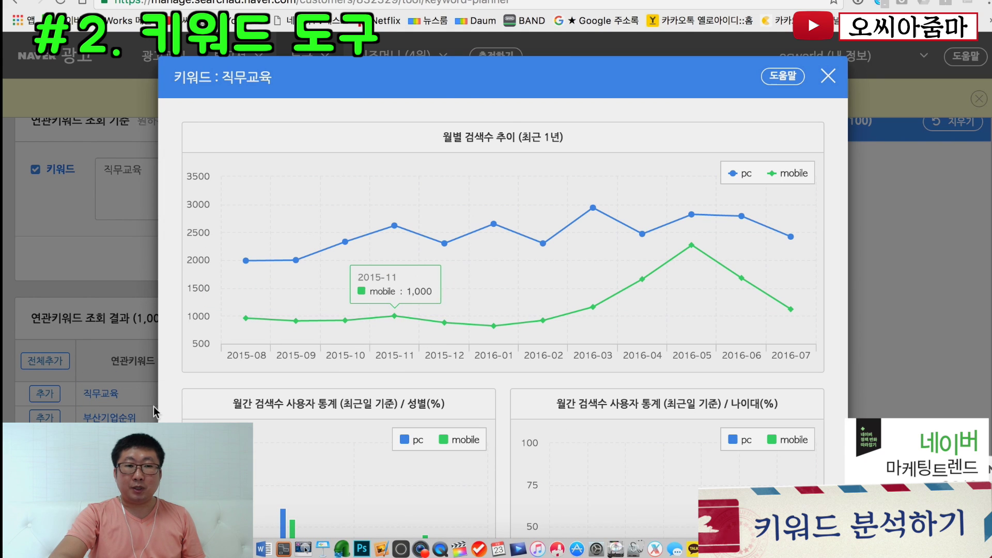
scroll(170, 406, down, 2)
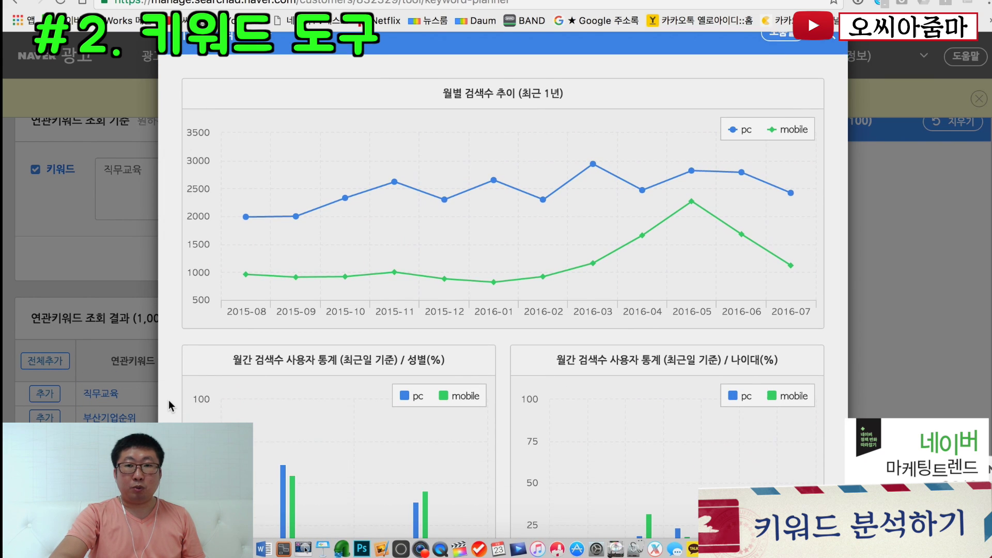
scroll(171, 406, down, 2)
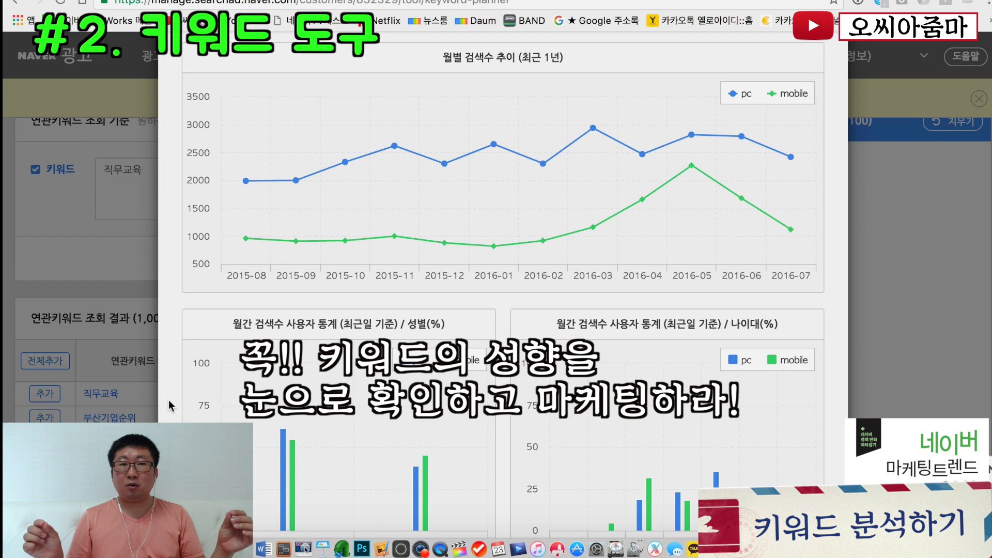
scroll(171, 406, down, 3)
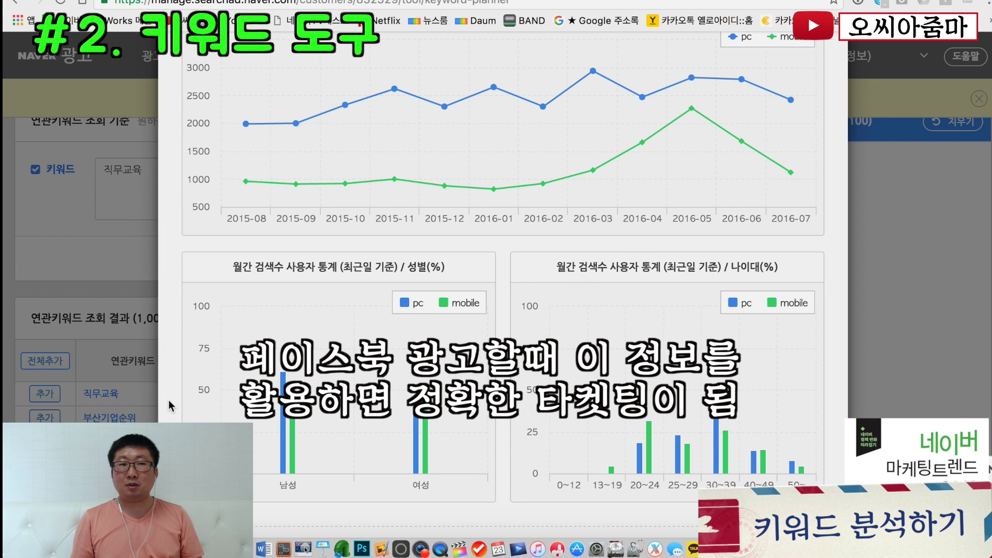
scroll(171, 405, up, 3)
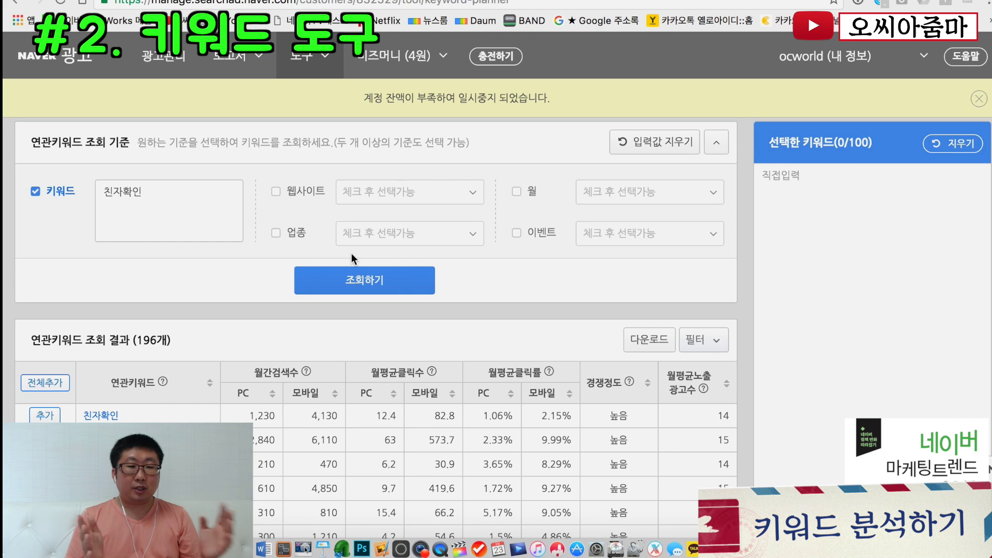
Review the related-keyword results for 친자확인 and open that keyword's detailed statistics
scroll(351, 253, down, 5)
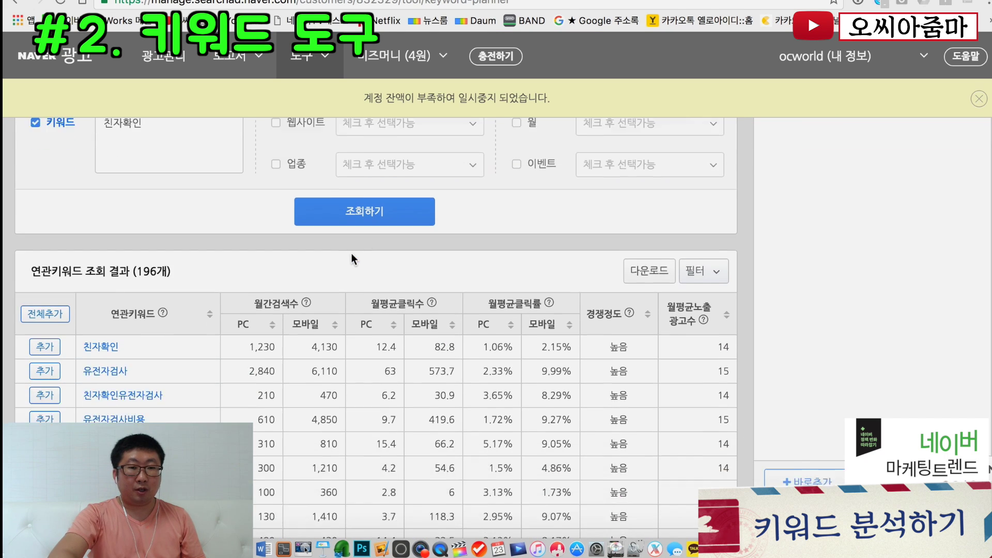
scroll(352, 253, down, 1)
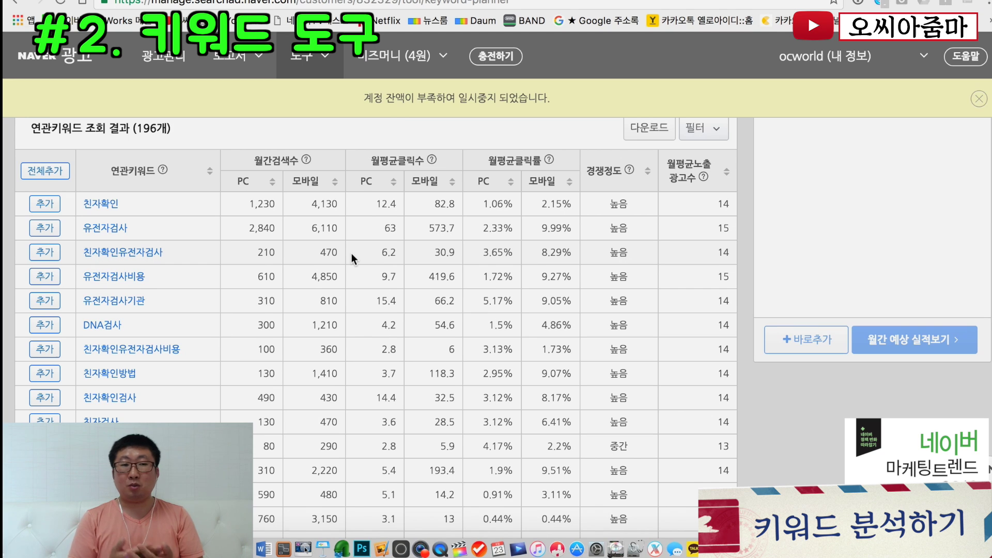
click(109, 206)
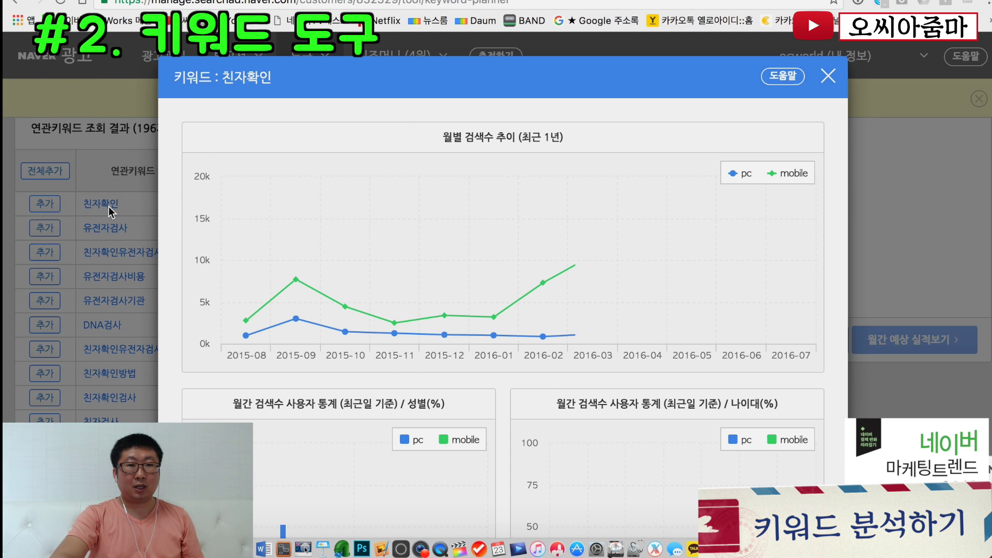
scroll(632, 104, down, 3)
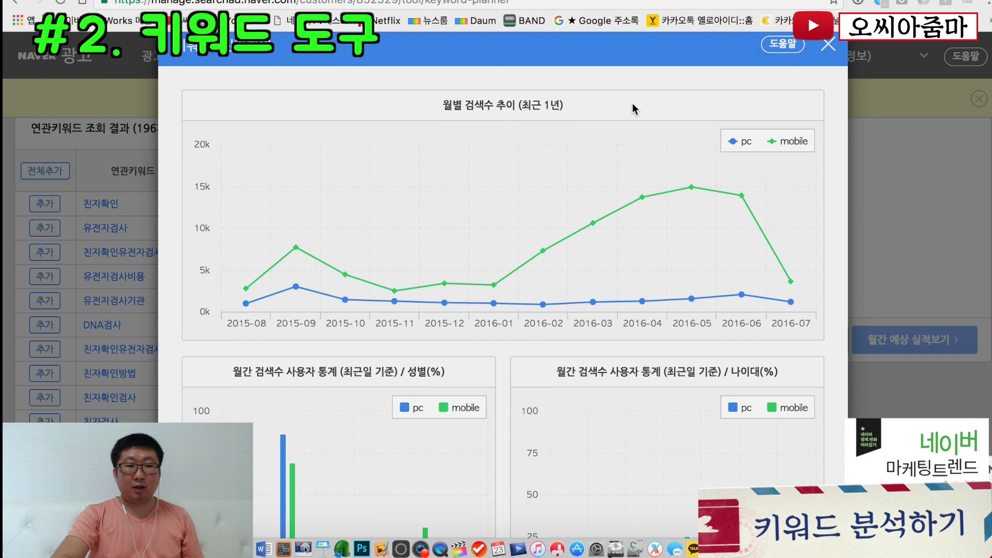
Inspect the mobile search counts on the 친자확인 trend chart, comparing September 2015 with the months from March to June 2016
mouse_move(609, 131)
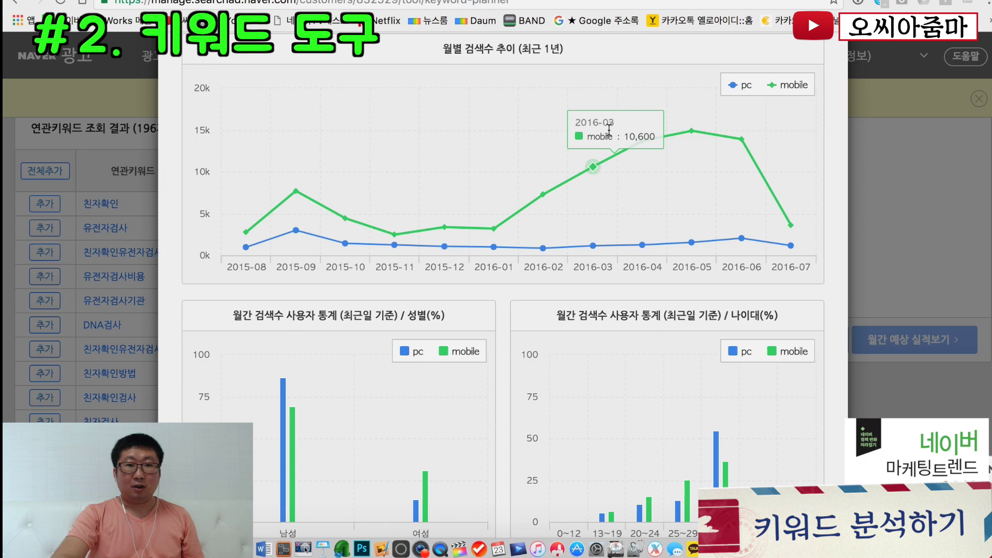
mouse_move(561, 140)
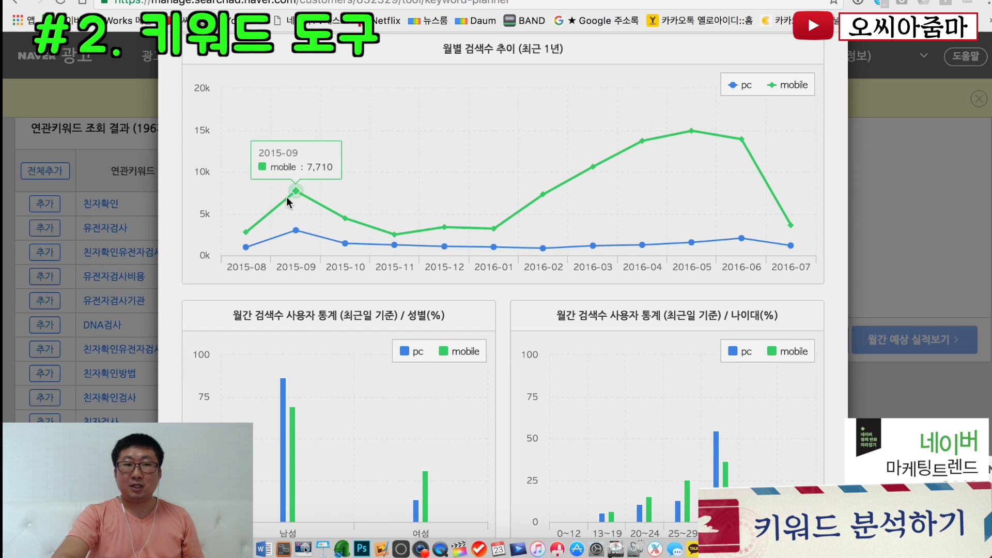
mouse_move(342, 198)
mouse_move(502, 217)
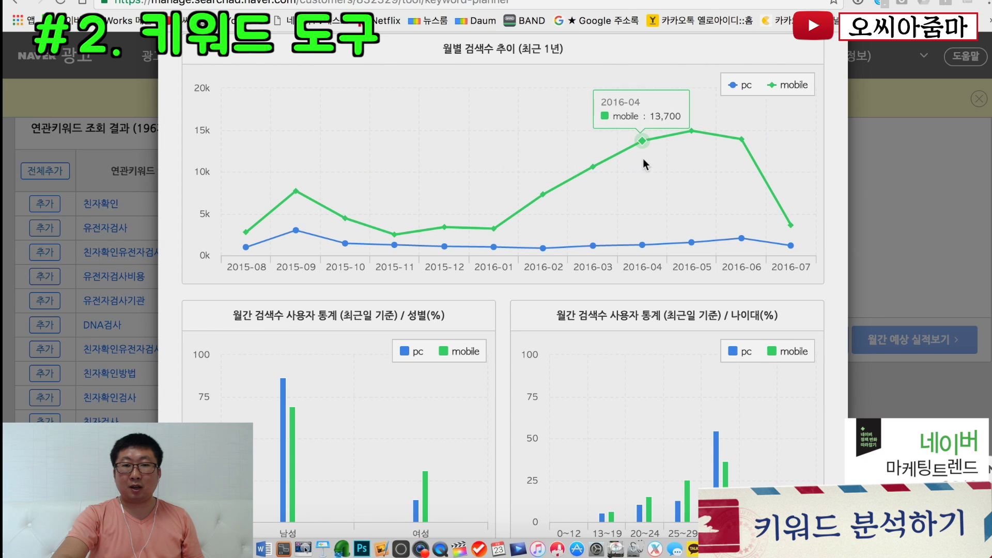
mouse_move(687, 140)
mouse_move(743, 145)
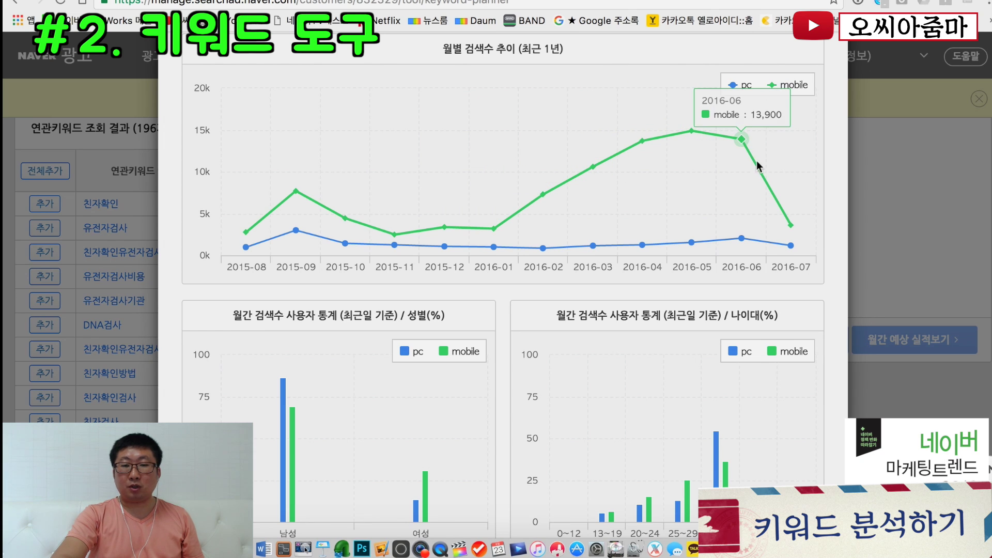
mouse_move(299, 191)
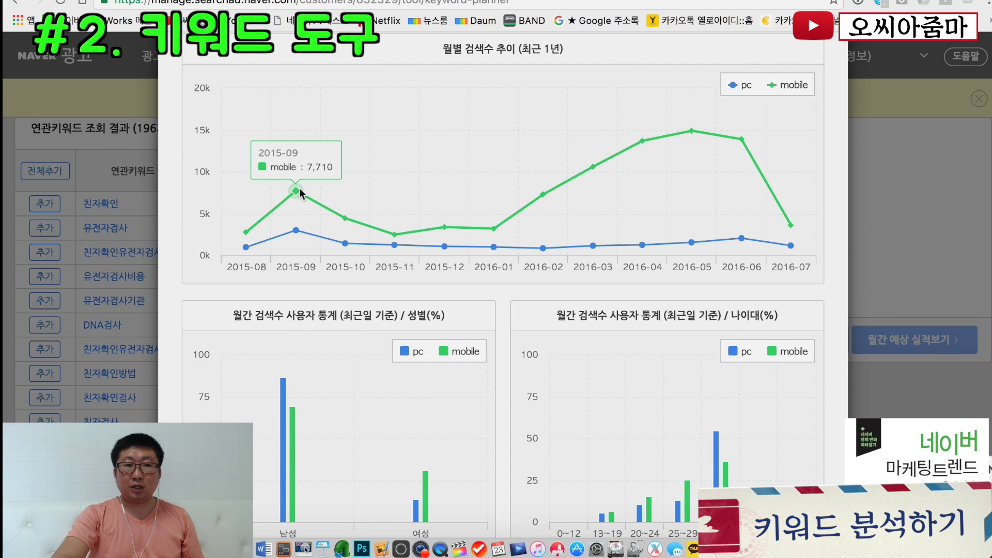
Examine the 친자확인 charts, comparing mobile search counts for January, April and May 2016 and checking the age distribution
mouse_move(467, 224)
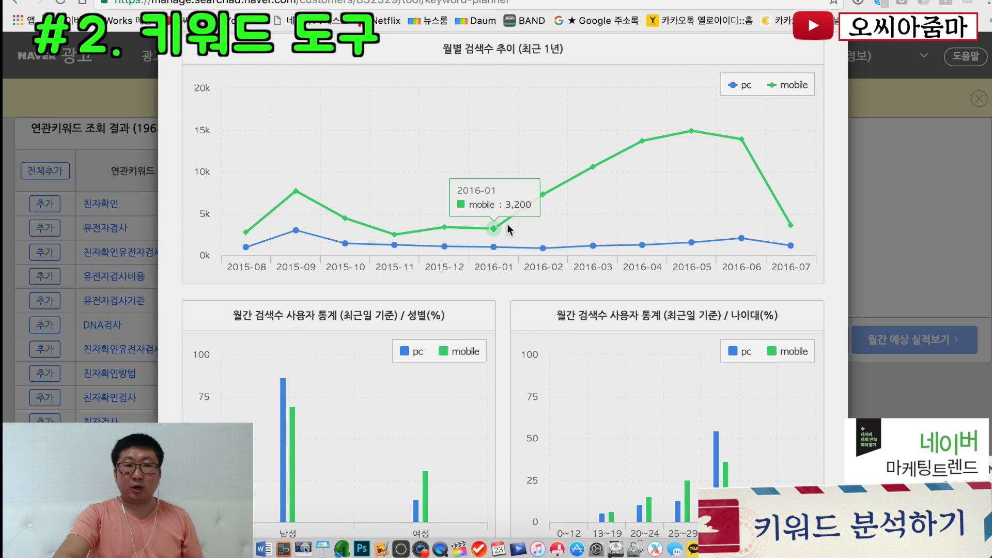
mouse_move(529, 206)
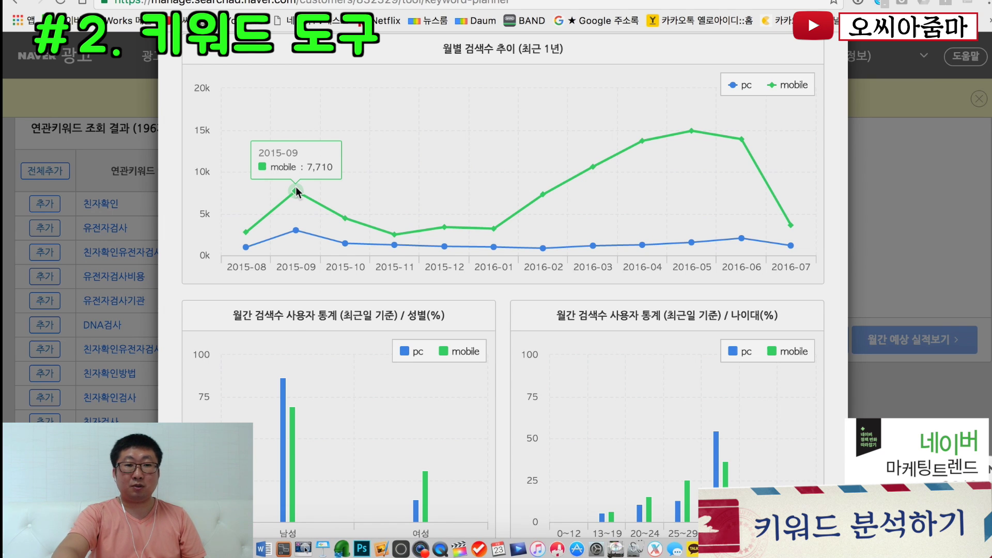
scroll(296, 192, down, 5)
scroll(296, 191, up, 3)
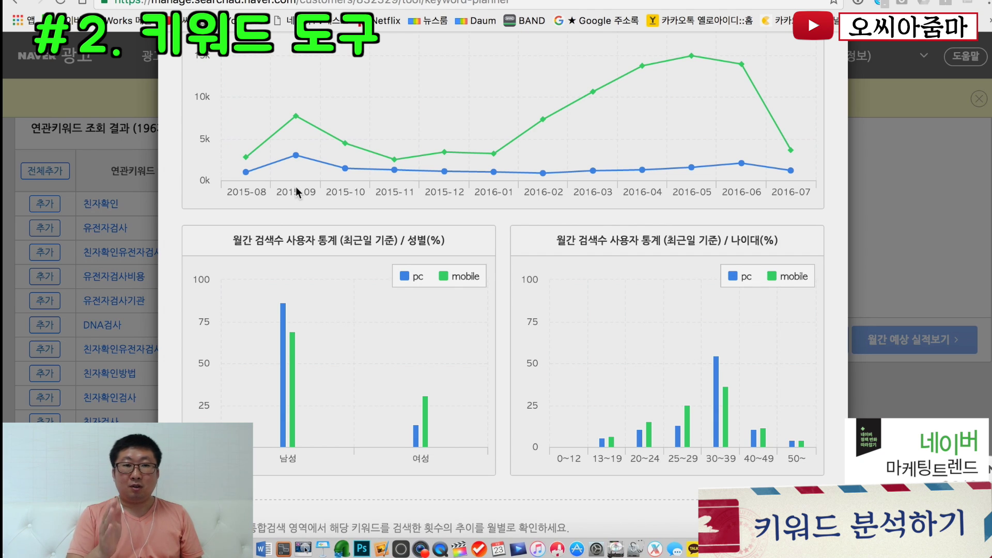
mouse_move(641, 83)
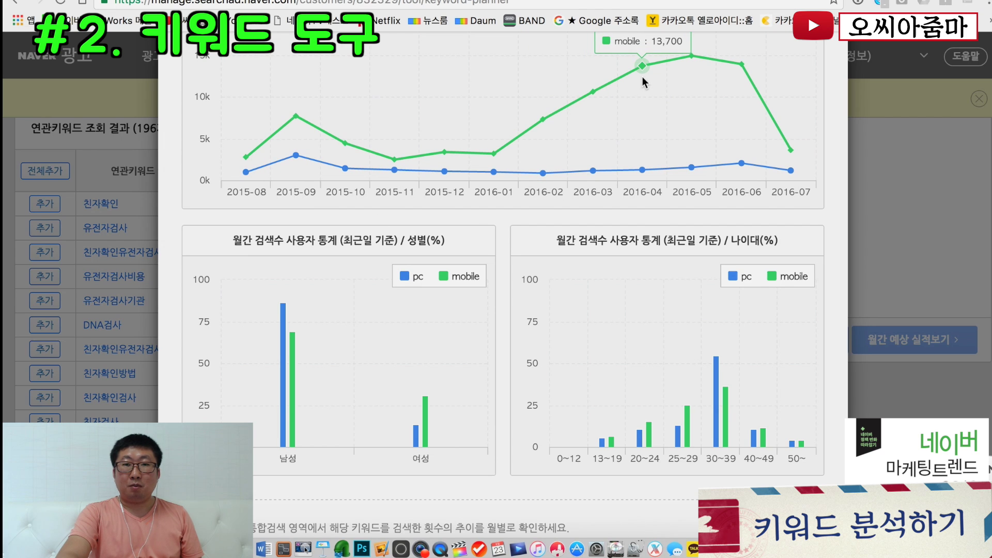
mouse_move(733, 67)
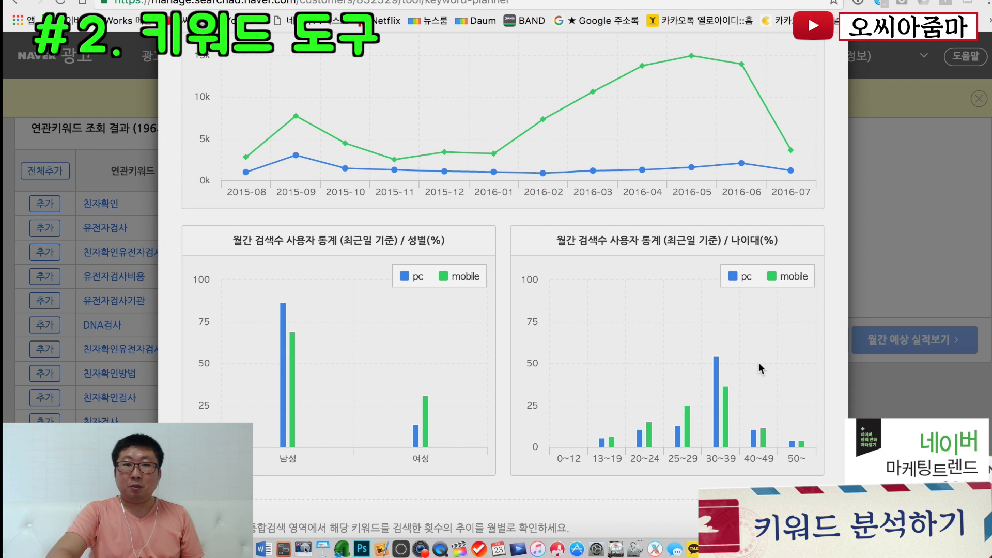
mouse_move(701, 62)
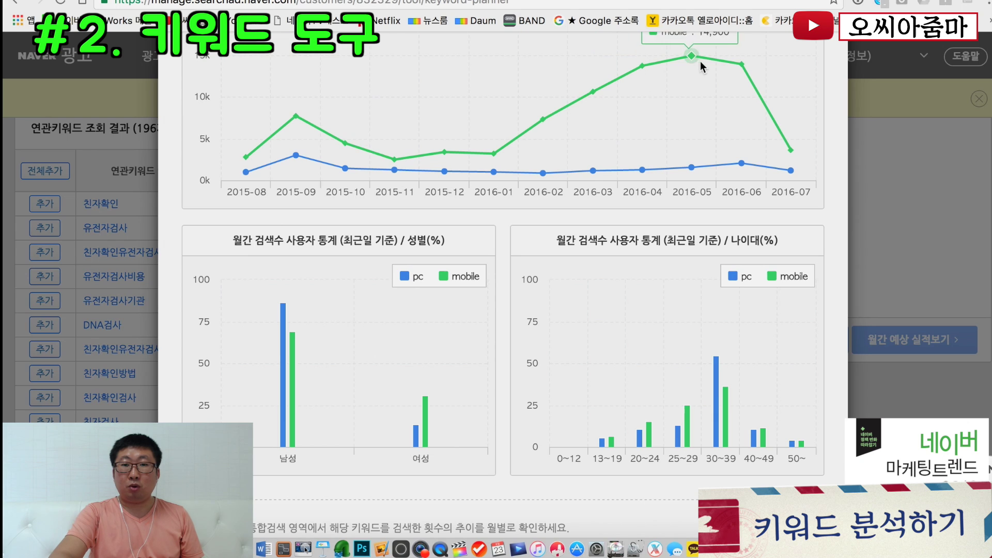
mouse_move(690, 457)
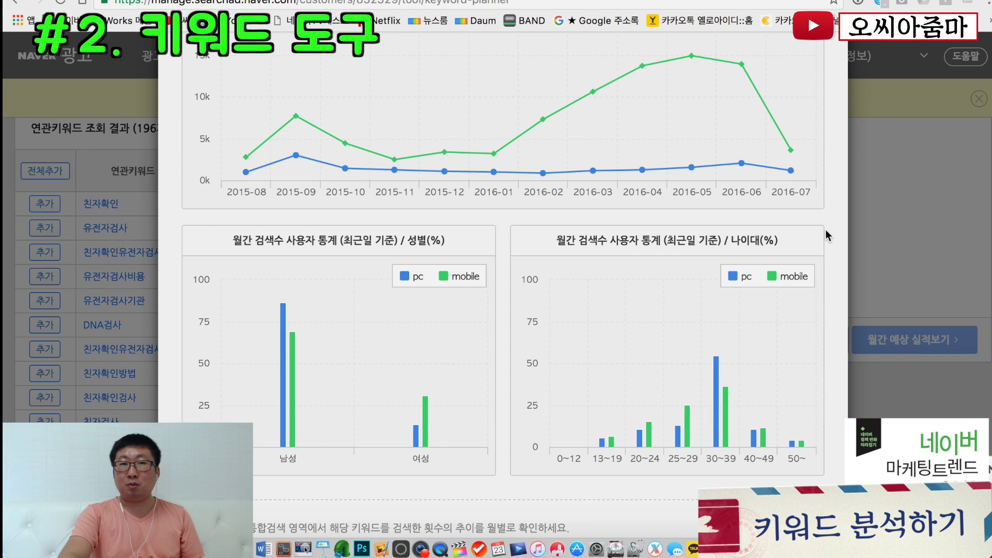
Close the 친자확인 statistics, replace the keyword with 오씨아줌마 and run the related-keyword query
scroll(825, 229, up, 3)
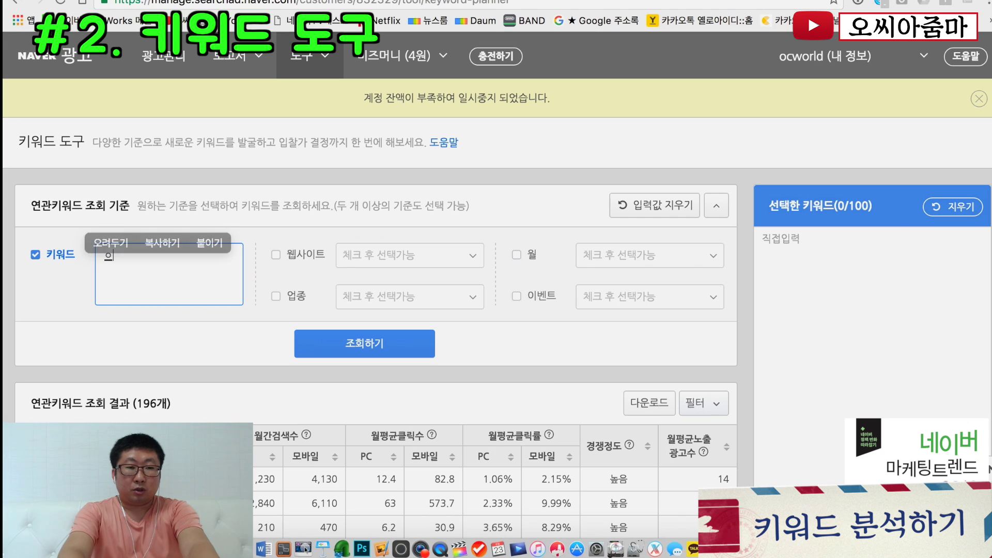
text(오씨)
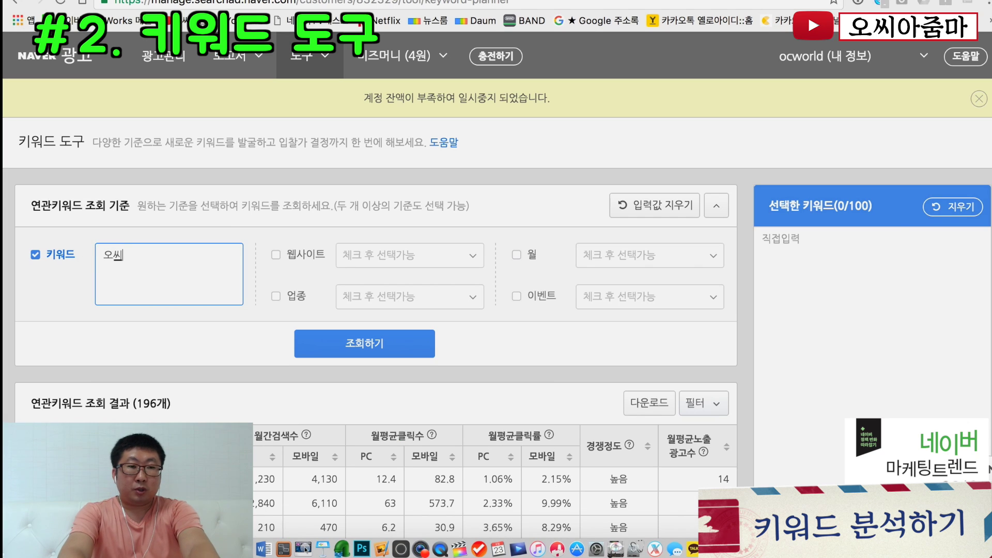
text(아줌마)
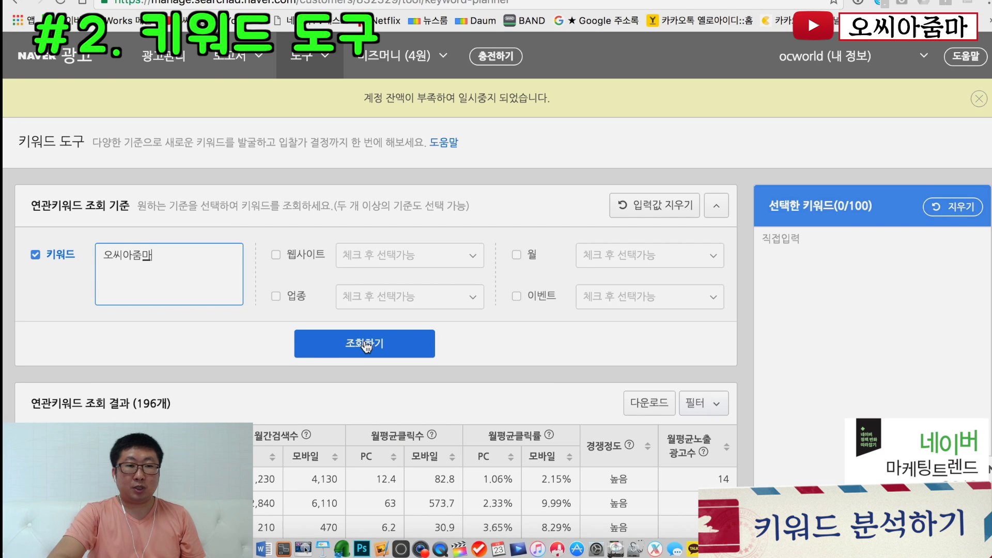
click(365, 345)
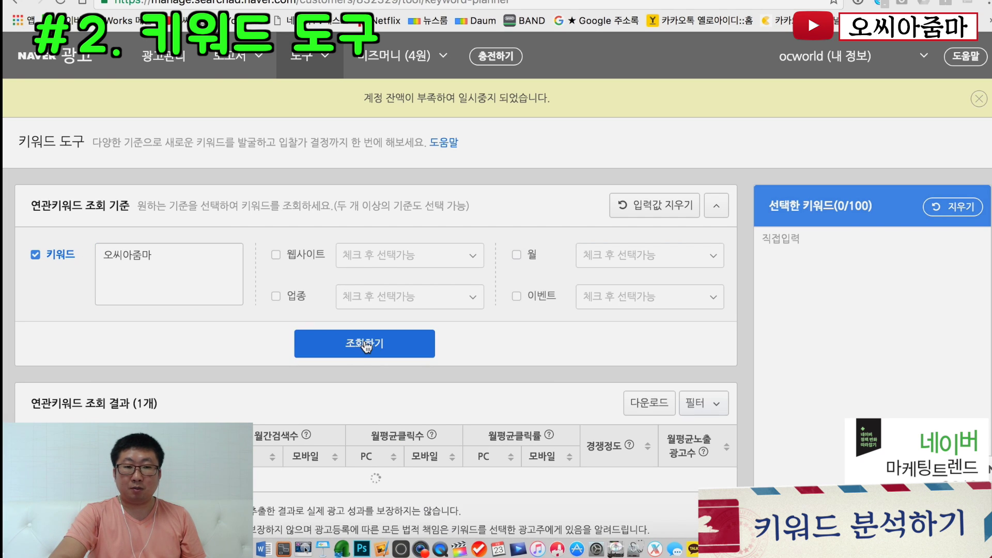
Open the detailed statistics of 오씨아줌마 and review its monthly PC and mobile trend, gender and age charts
scroll(362, 310, down, 1)
click(133, 438)
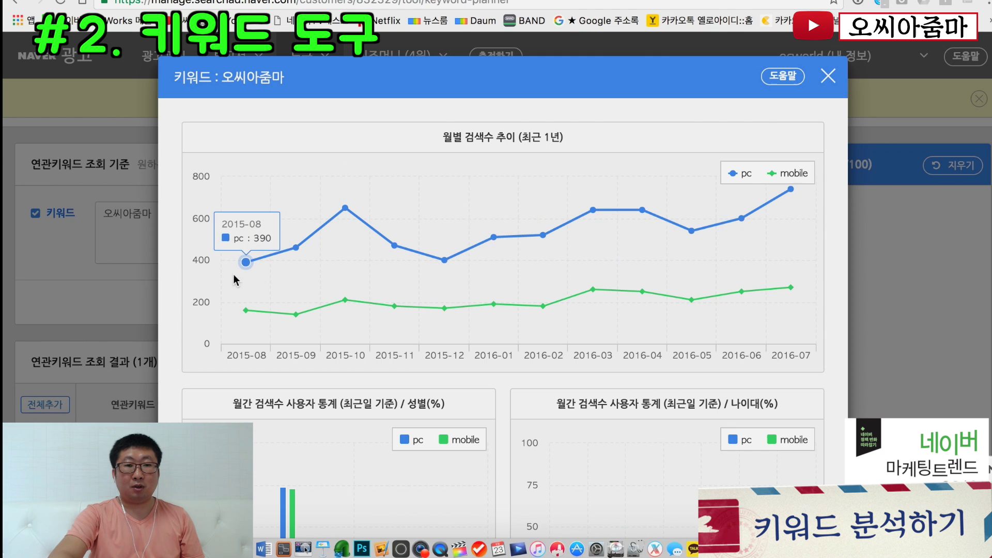
mouse_move(301, 245)
mouse_move(350, 213)
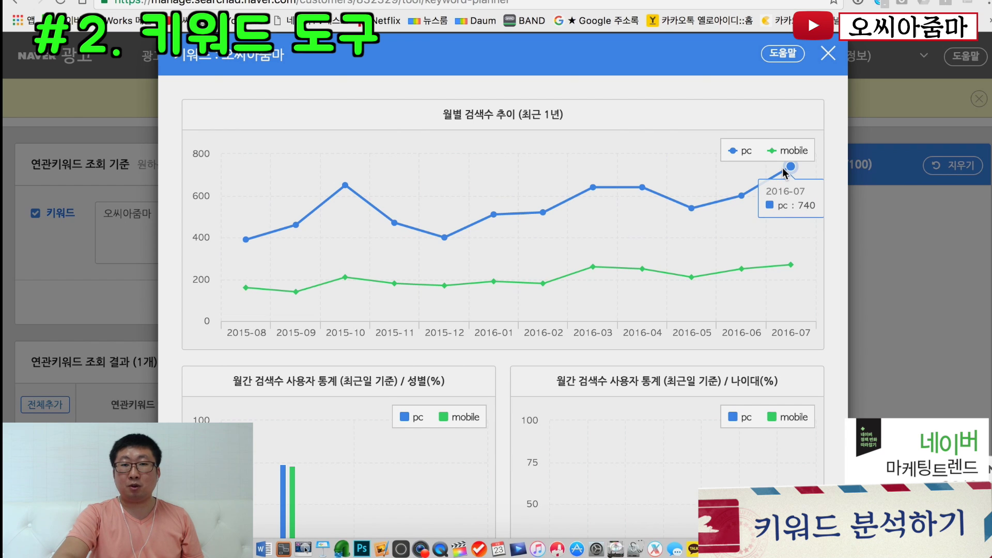
scroll(783, 169, down, 3)
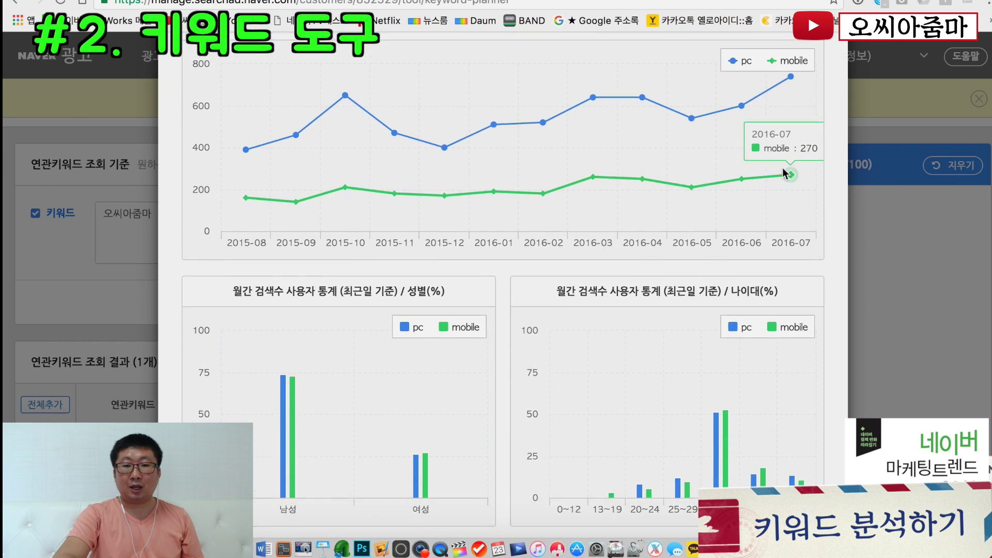
scroll(783, 170, down, 1)
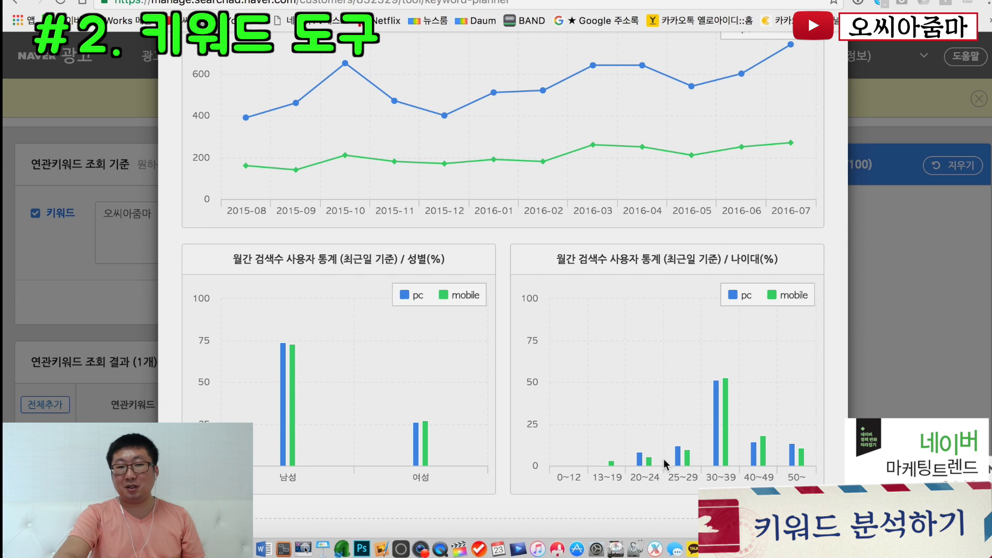
mouse_move(724, 475)
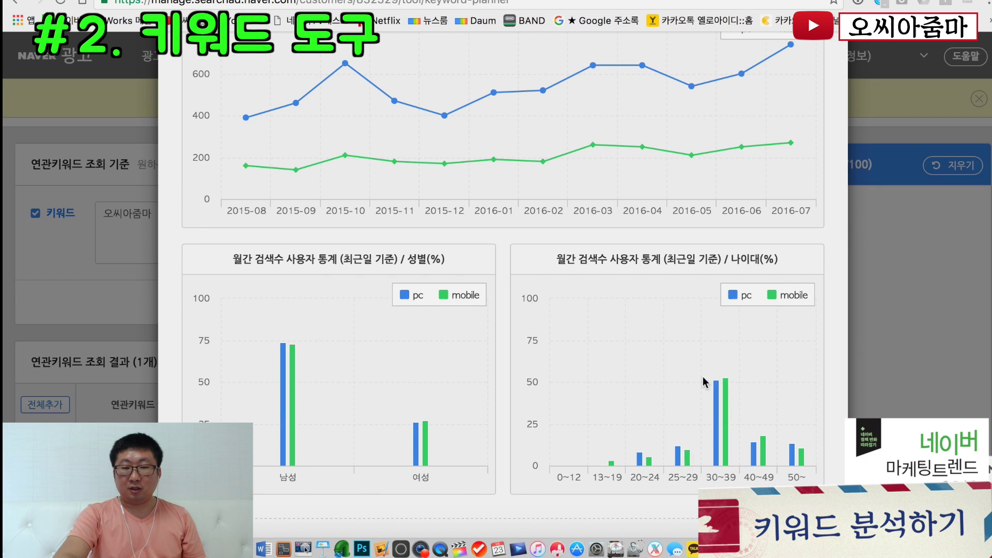